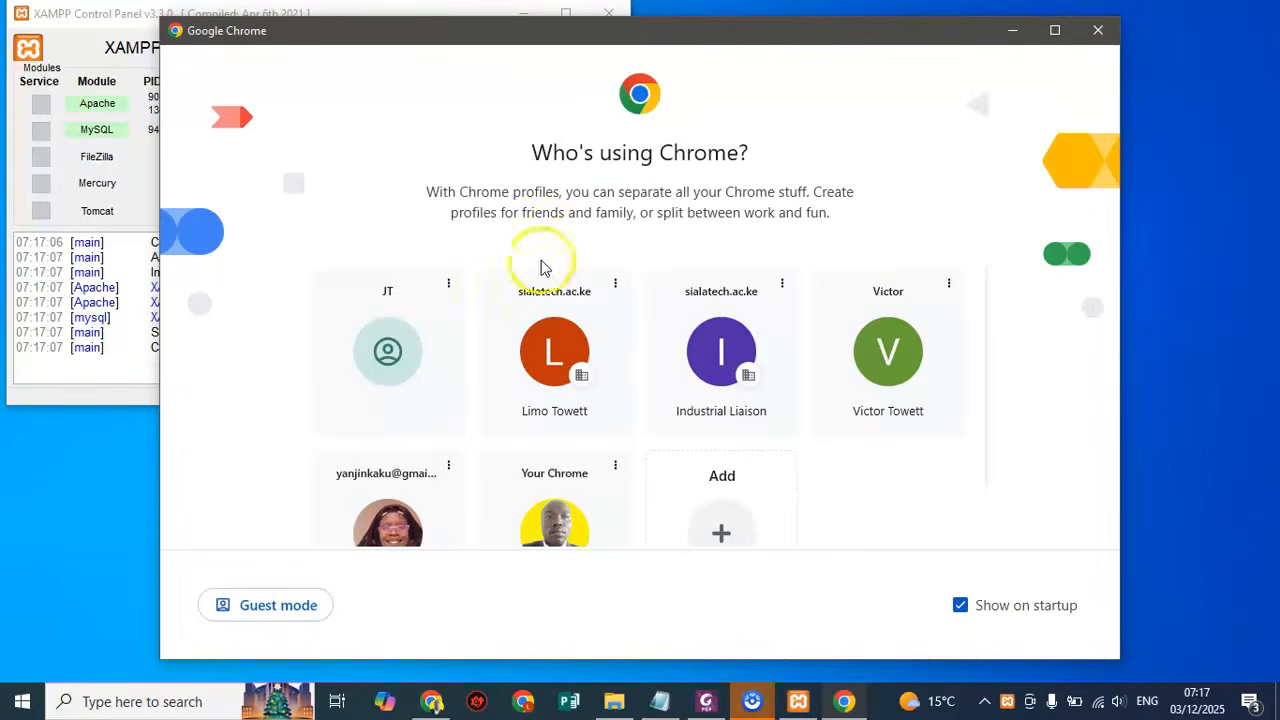
Open Chrome with the first listed profile, load localhost to reach the XAMPP dashboard, and maximize the window
{"action": "left_click", "coordinate": [401, 378]}
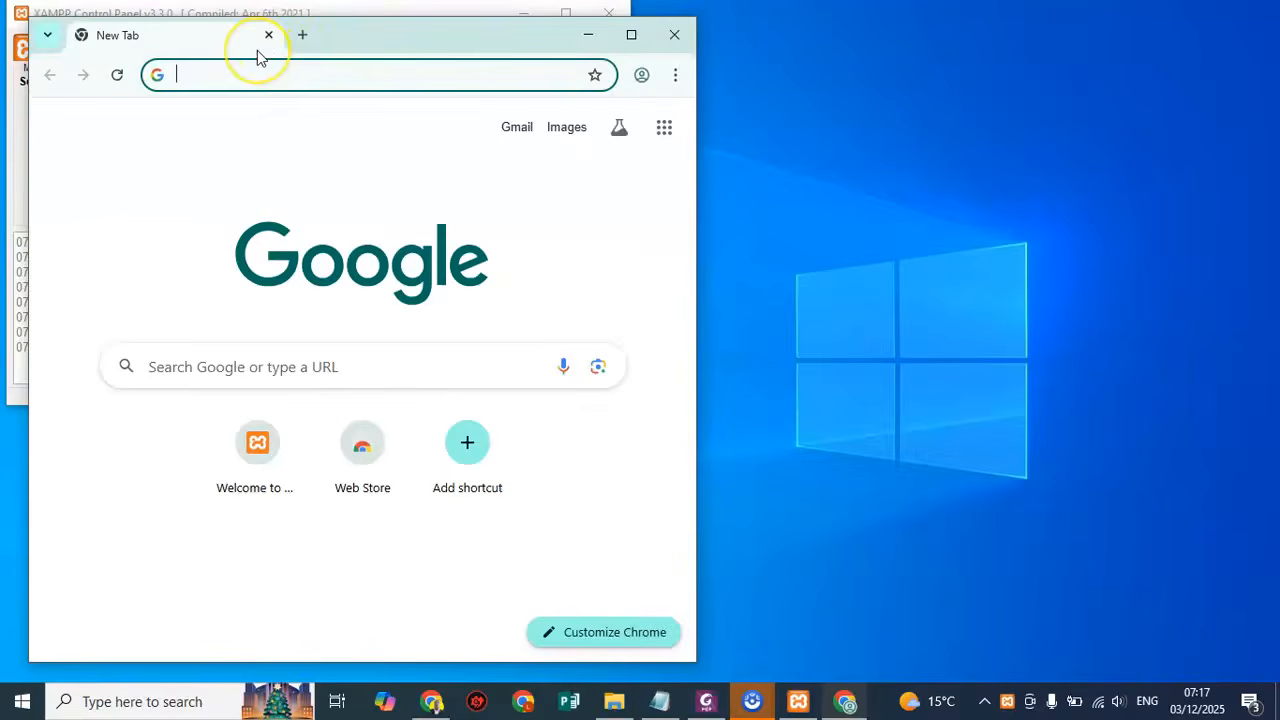
{"action": "type", "text": "localhost"}
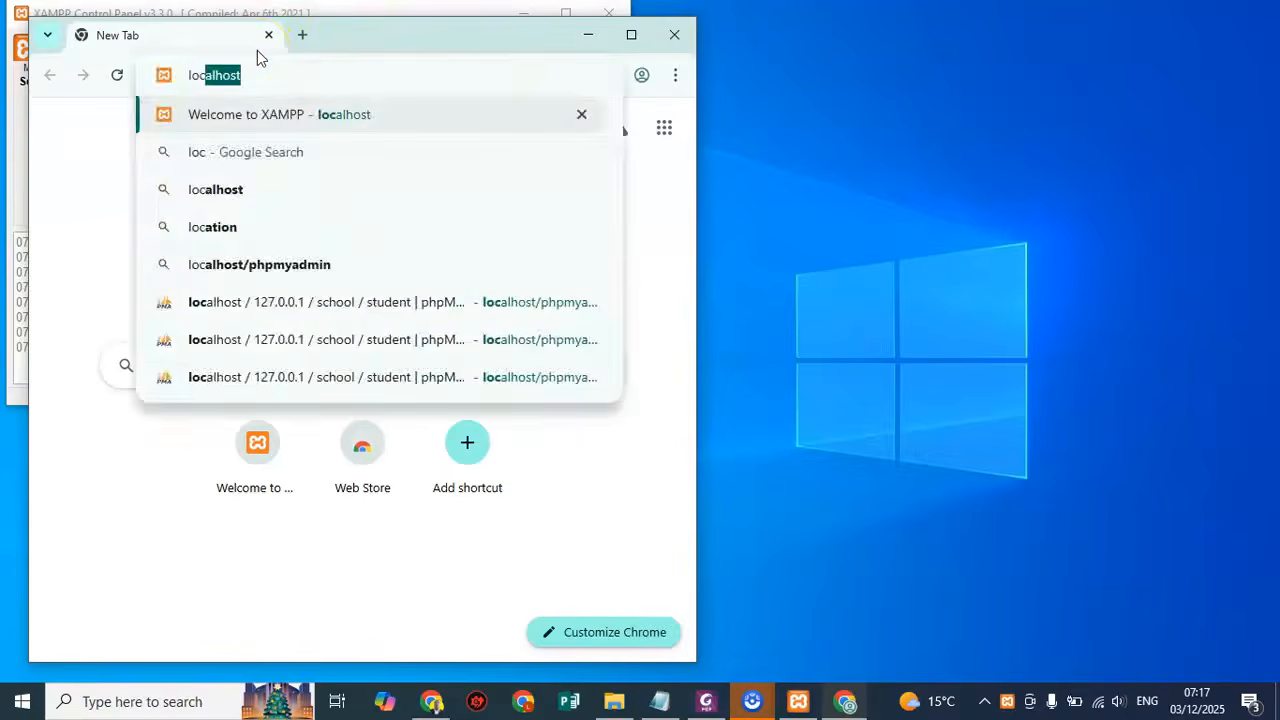
{"action": "key", "text": "Return"}
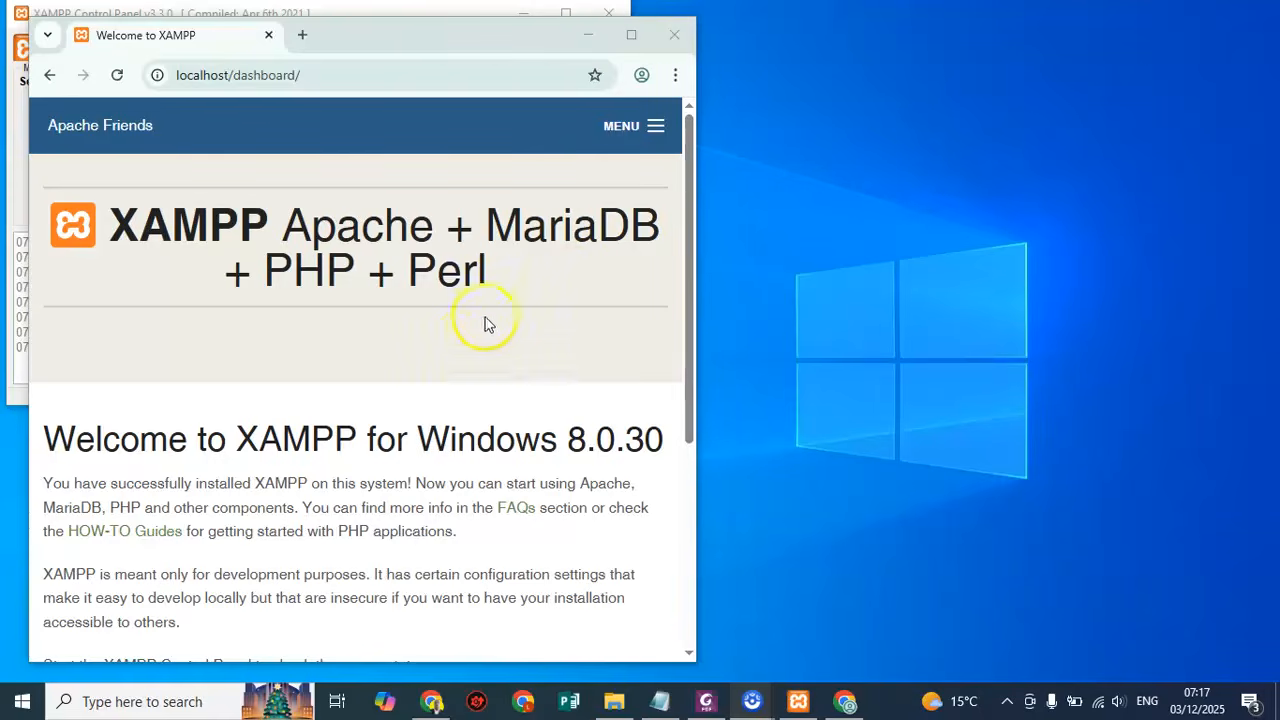
{"action": "double_click", "coordinate": [389, 40]}
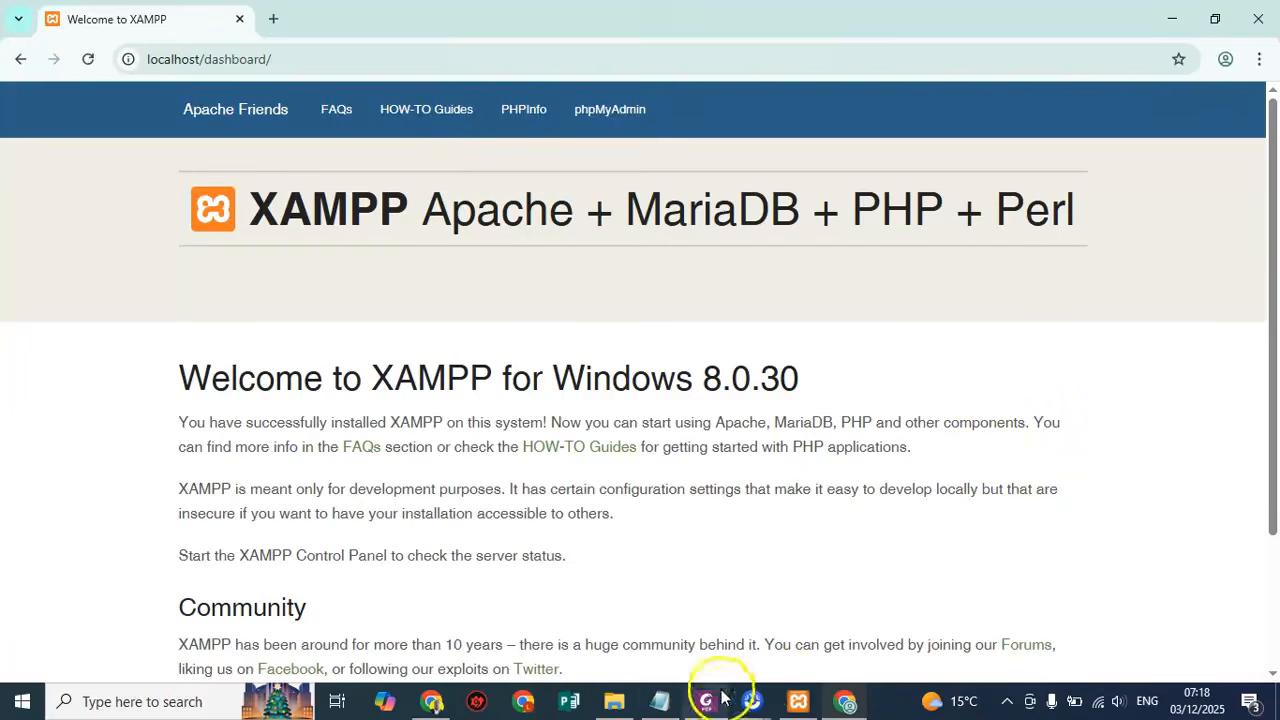
Switch to the Notepad notes and correct "phpadmin" to "phpmyadmin" in the first line
{"action": "left_click", "coordinate": [660, 702]}
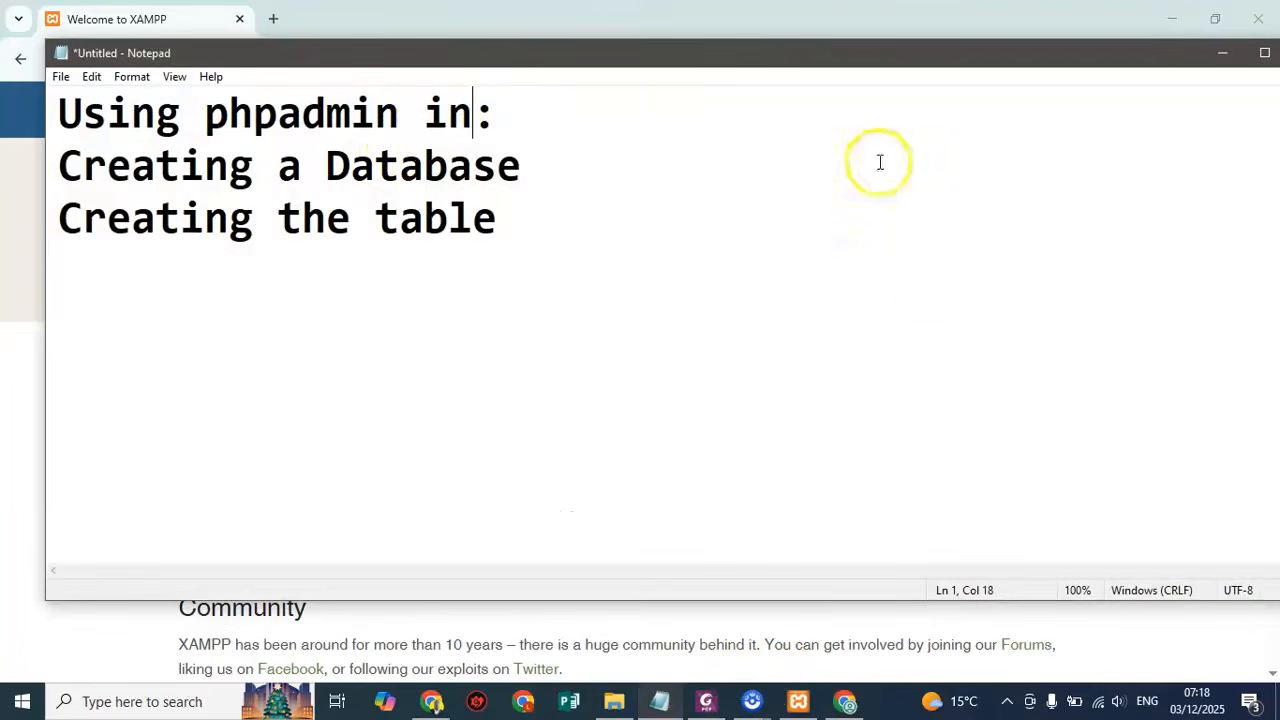
{"action": "left_click", "coordinate": [278, 112]}
{"action": "type", "text": "mu"}
{"action": "key", "text": "BackSpace"}
{"action": "type", "text": "y"}
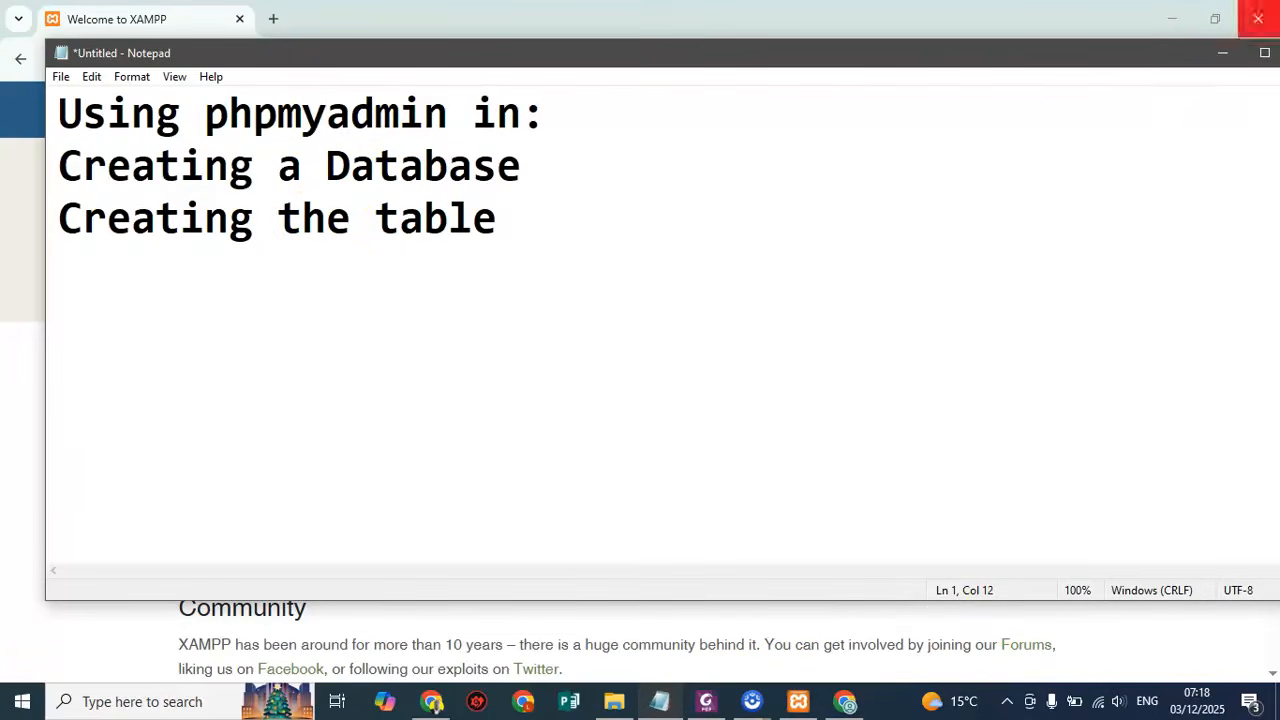
{"action": "left_click_drag", "start_coordinate": [1097, 63], "coordinate": [1026, 70]}
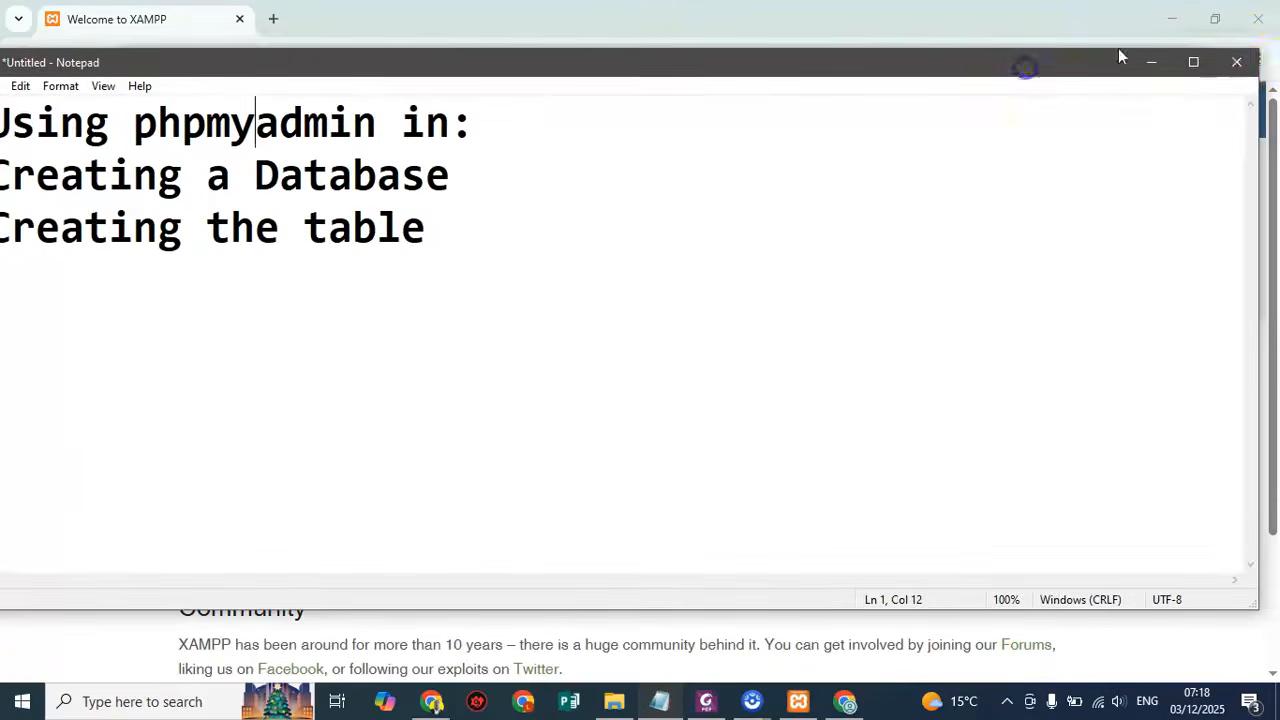
{"action": "left_click", "coordinate": [1238, 63]}
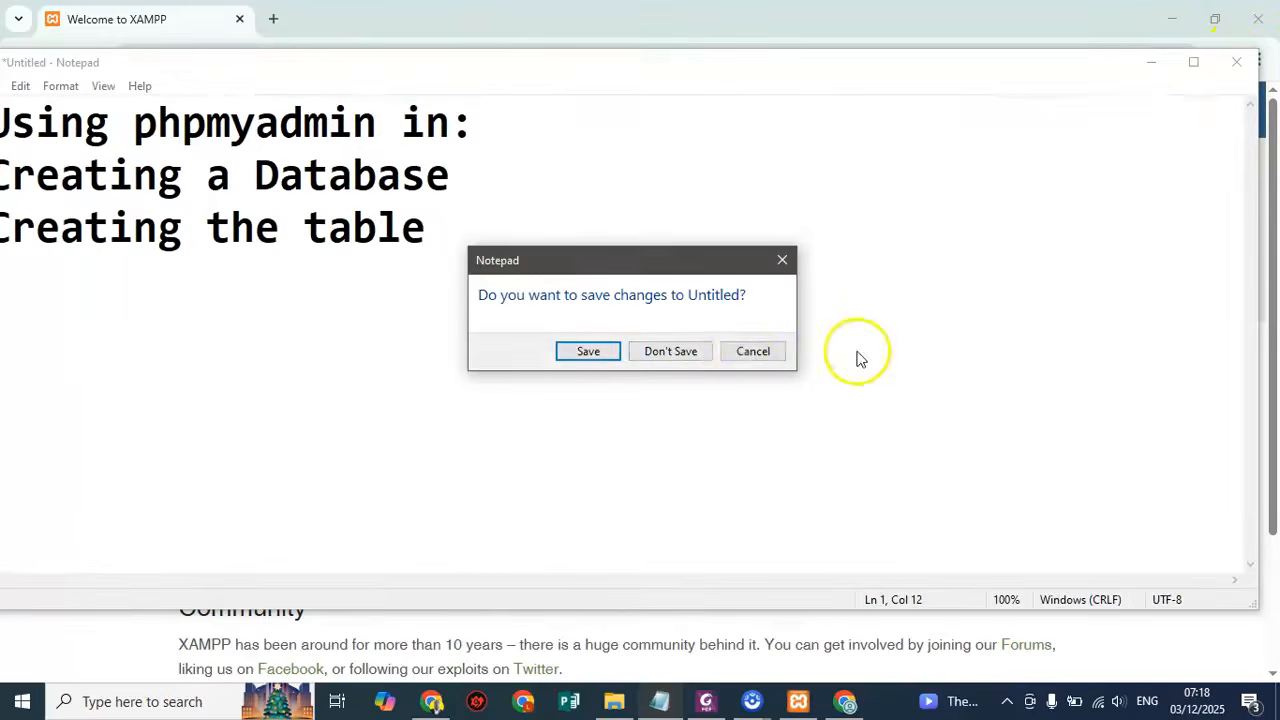
{"action": "left_click", "coordinate": [751, 351]}
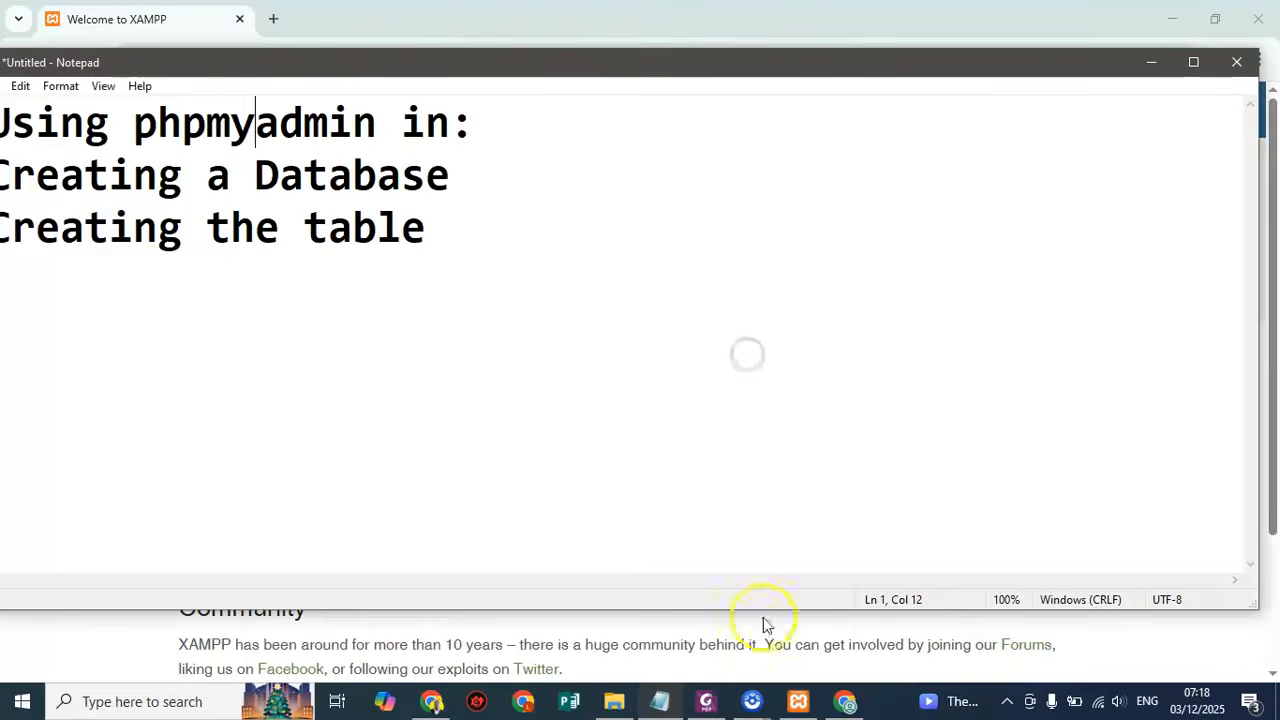
Switch back to the XAMPP dashboard in Chrome and open phpMyAdmin's page for creating a new database
{"action": "left_click", "coordinate": [845, 701]}
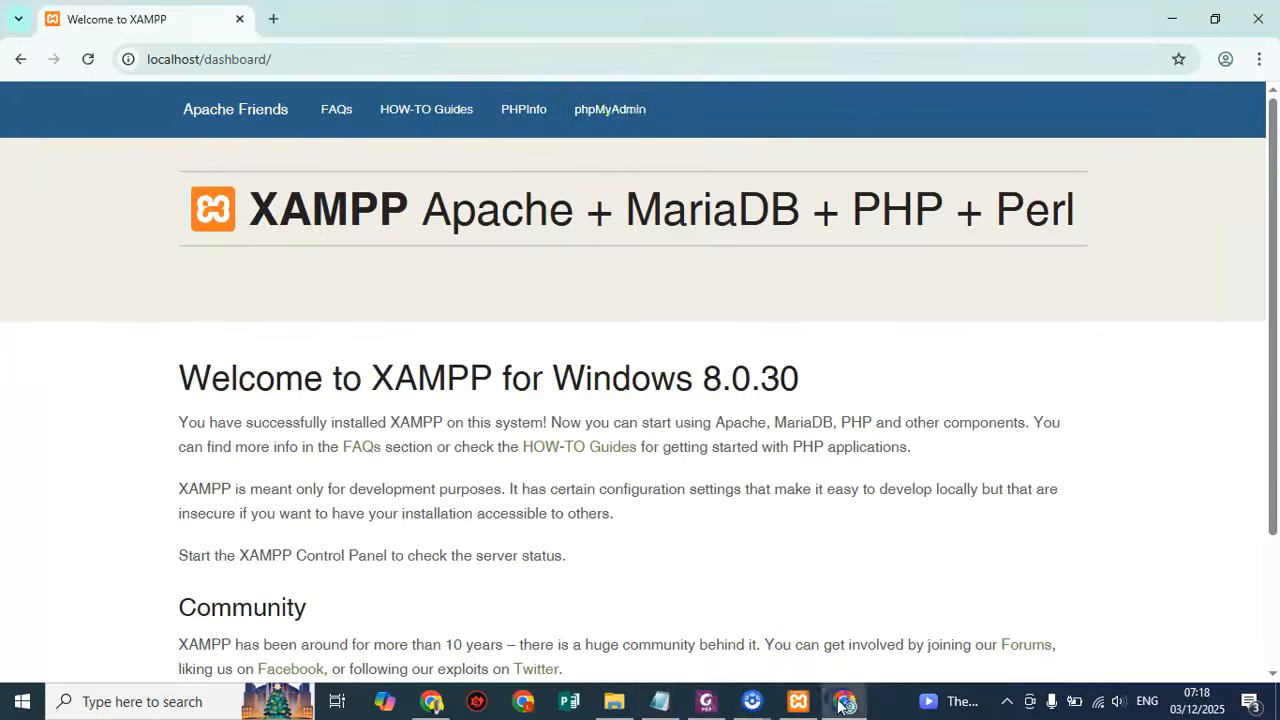
{"action": "left_click", "coordinate": [629, 118]}
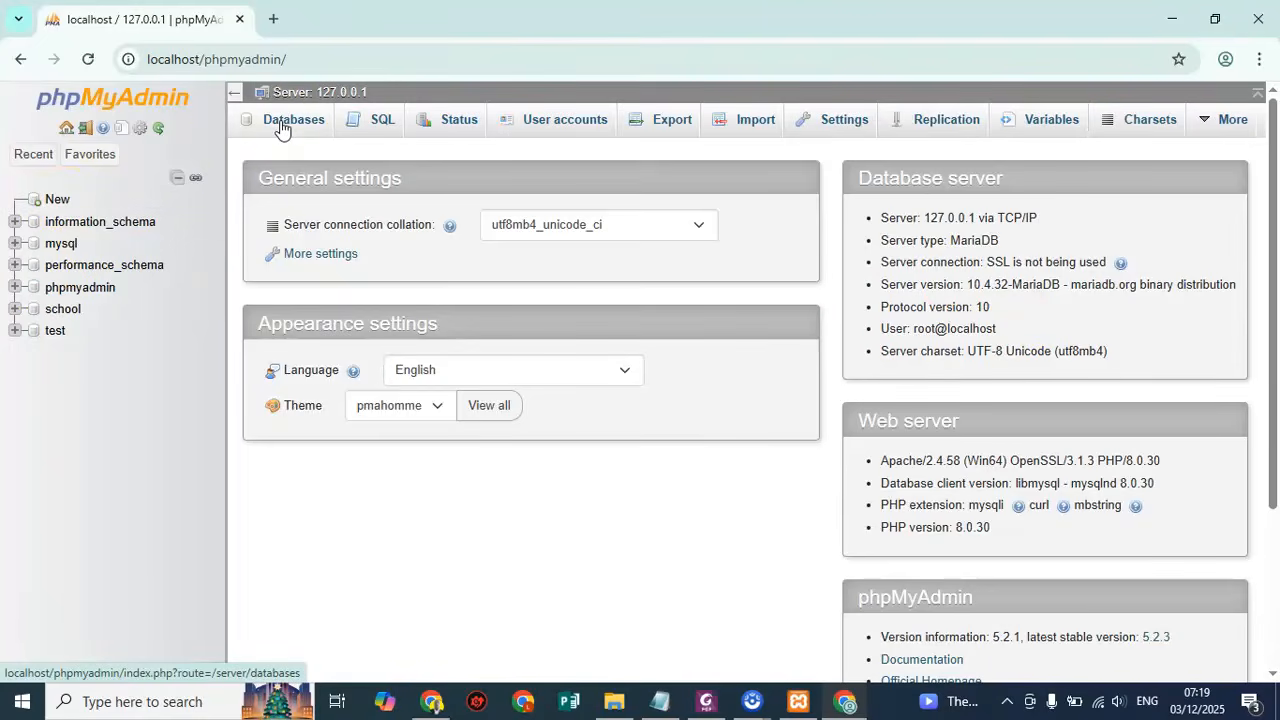
{"action": "left_click", "coordinate": [50, 203]}
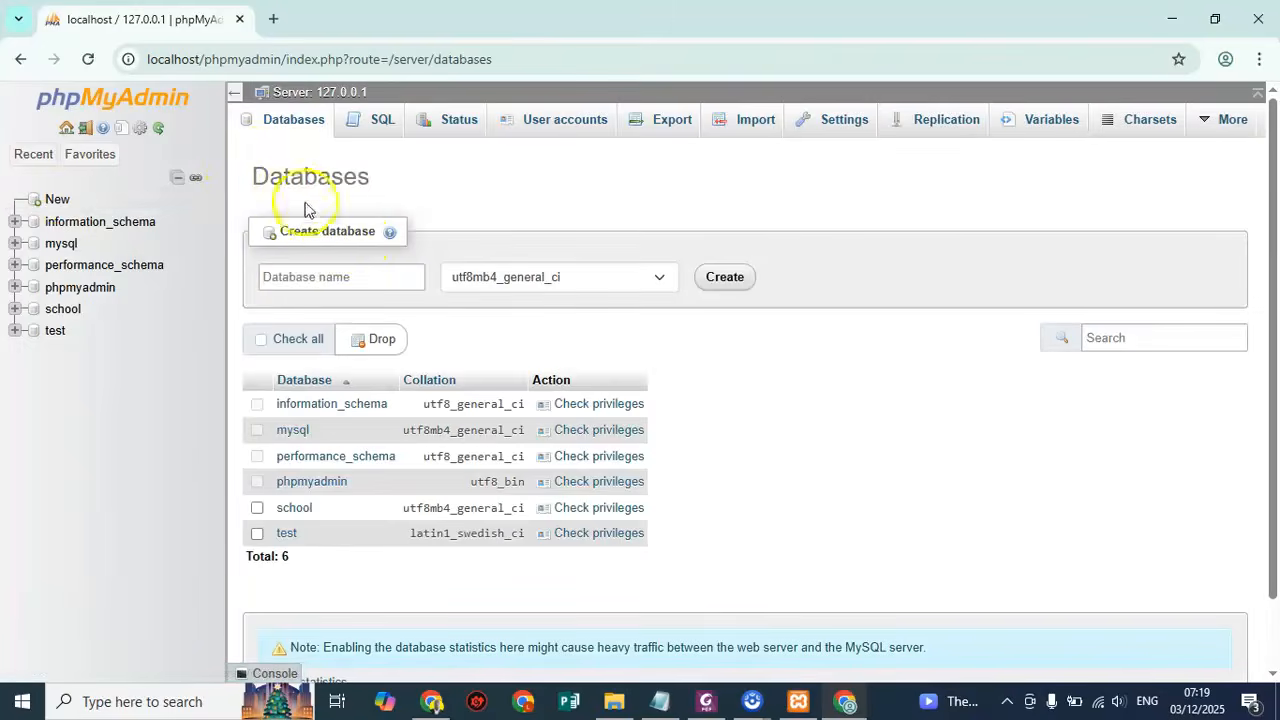
Create a database named University
{"action": "left_click", "coordinate": [326, 277]}
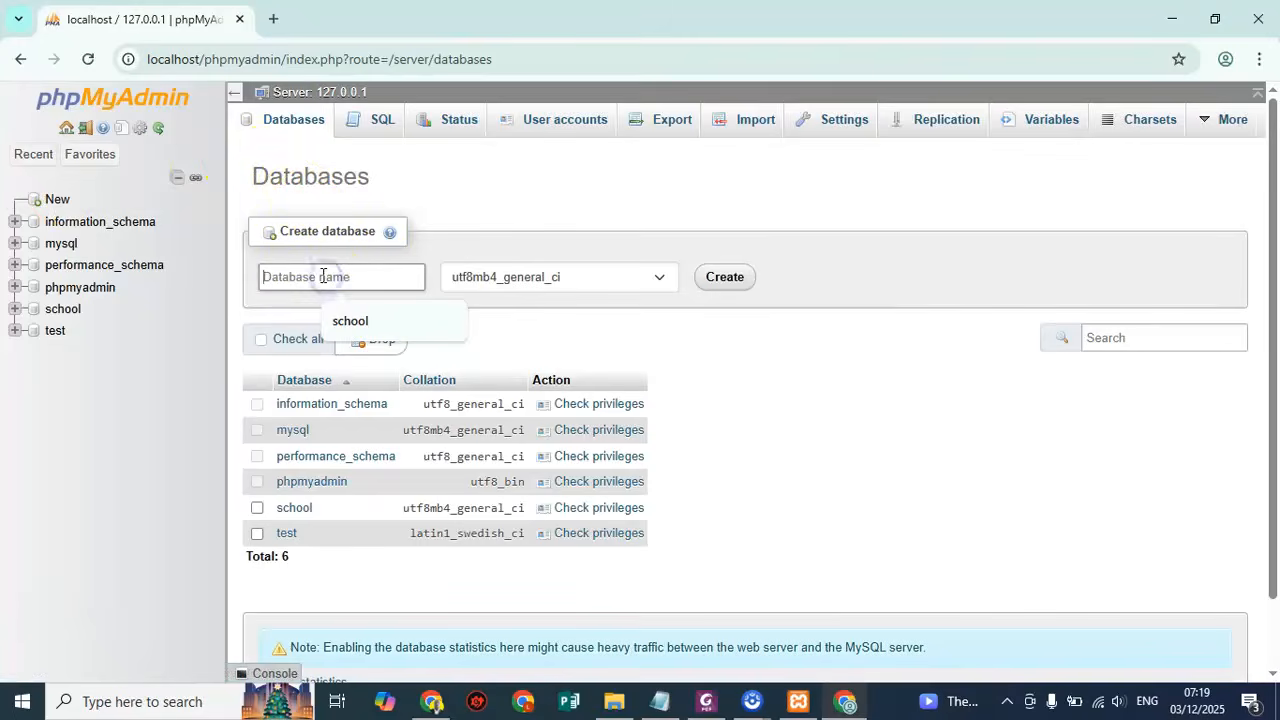
{"action": "type", "text": "U"}
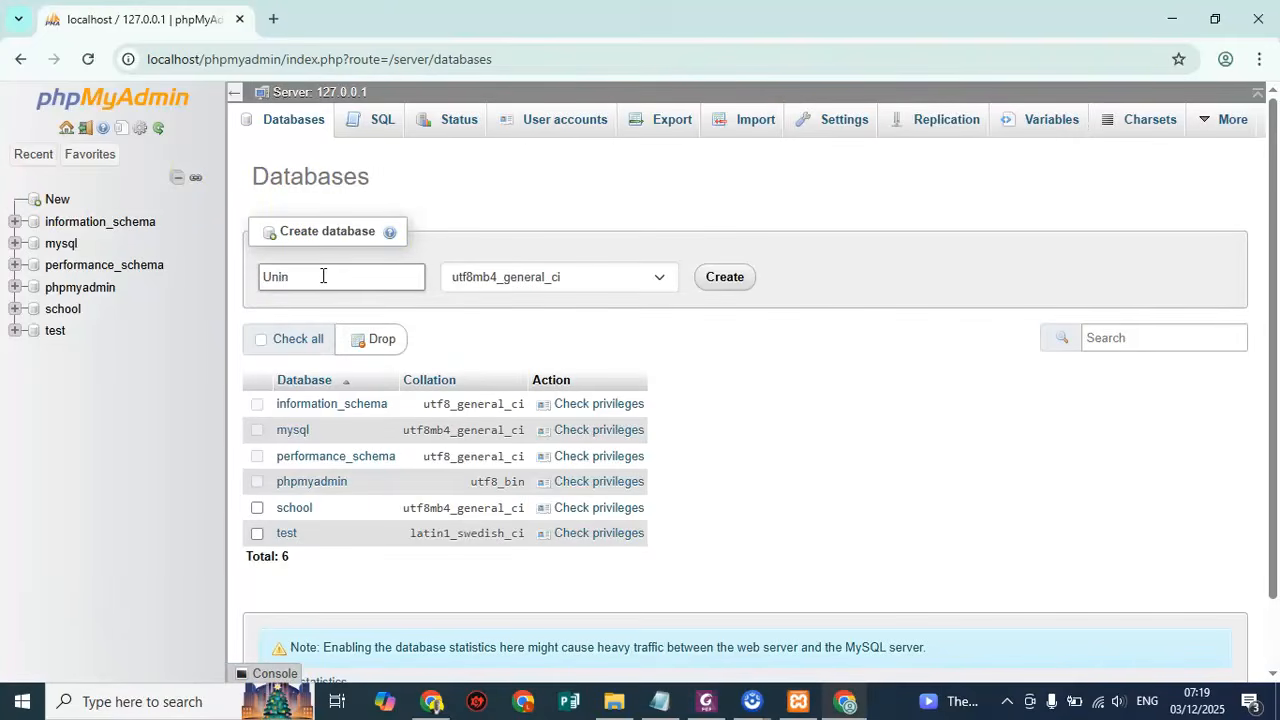
{"action": "type", "text": "nin"}
{"action": "key", "text": "BackSpace"}
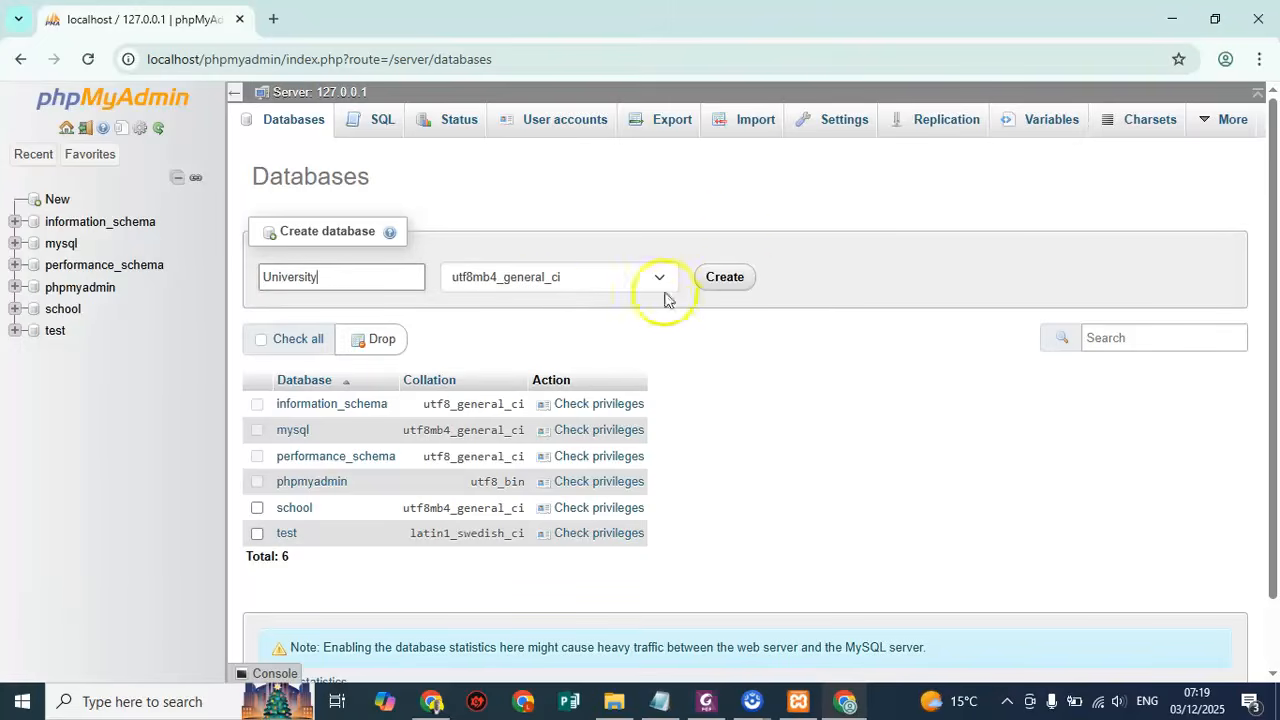
{"action": "left_click", "coordinate": [745, 289]}
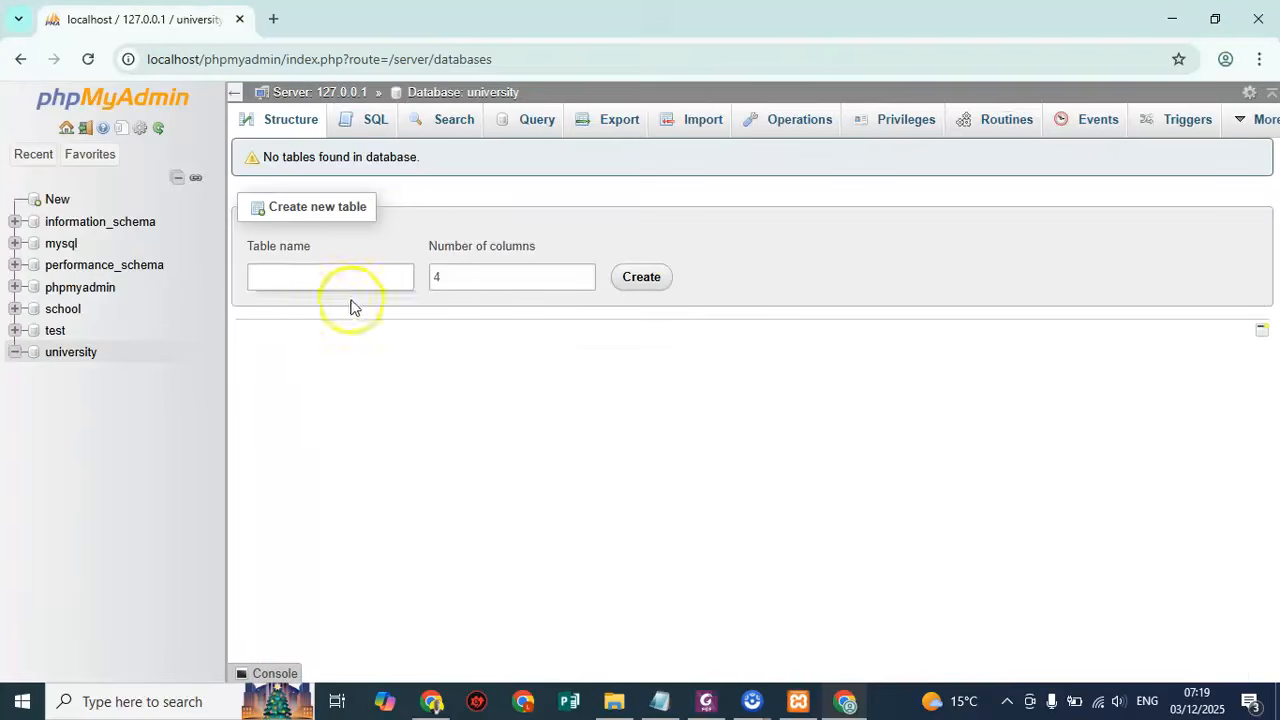
Start a new table named student with 5 columns in the university database
{"action": "left_click", "coordinate": [324, 280]}
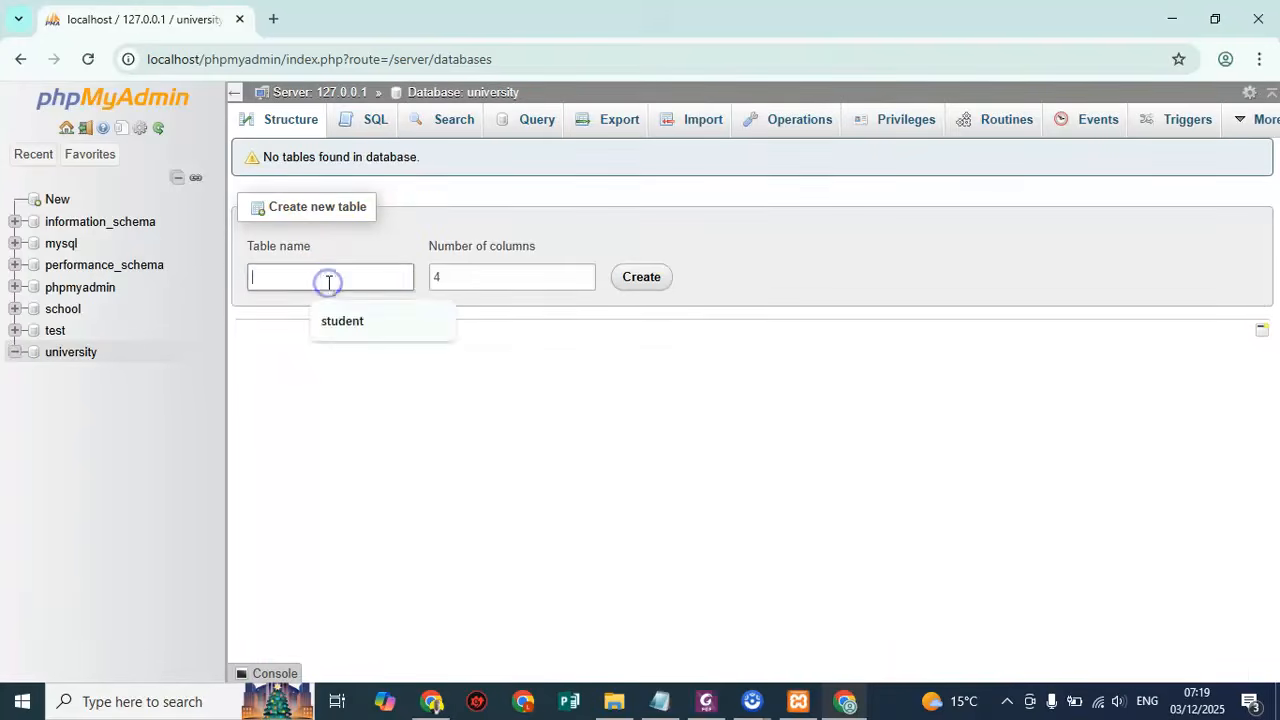
{"action": "left_click", "coordinate": [343, 312]}
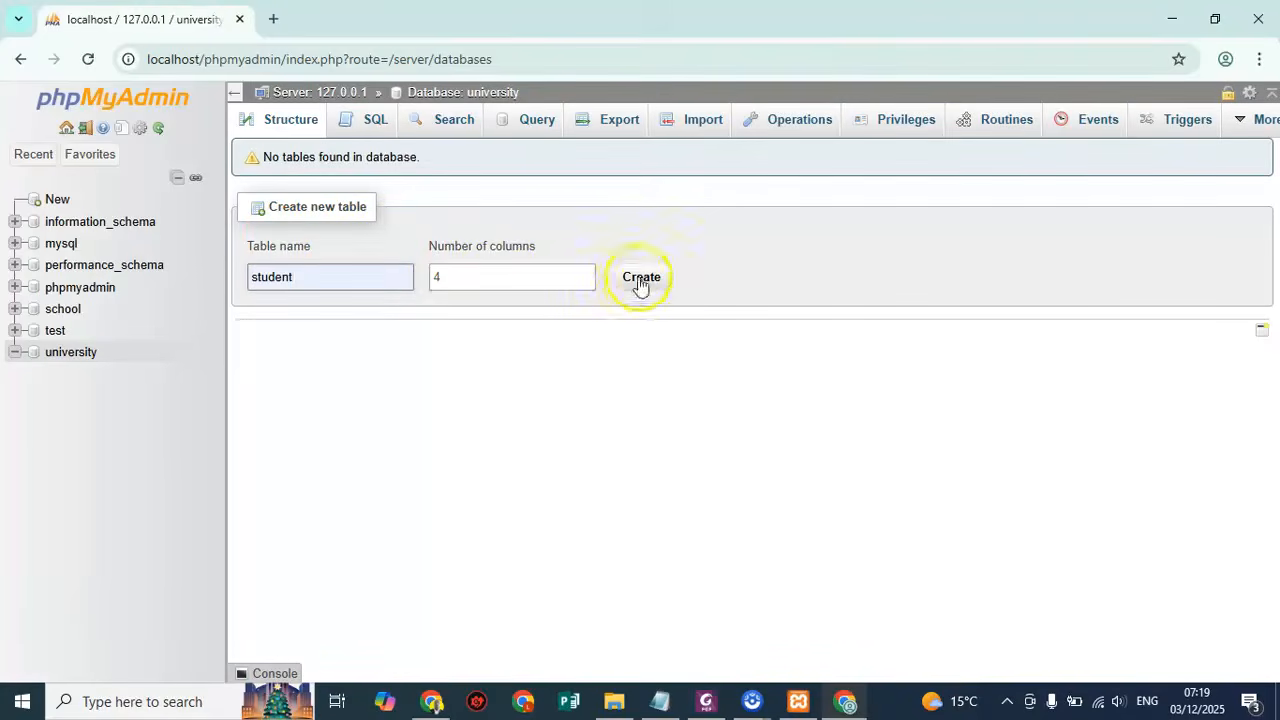
{"action": "left_click", "coordinate": [585, 274]}
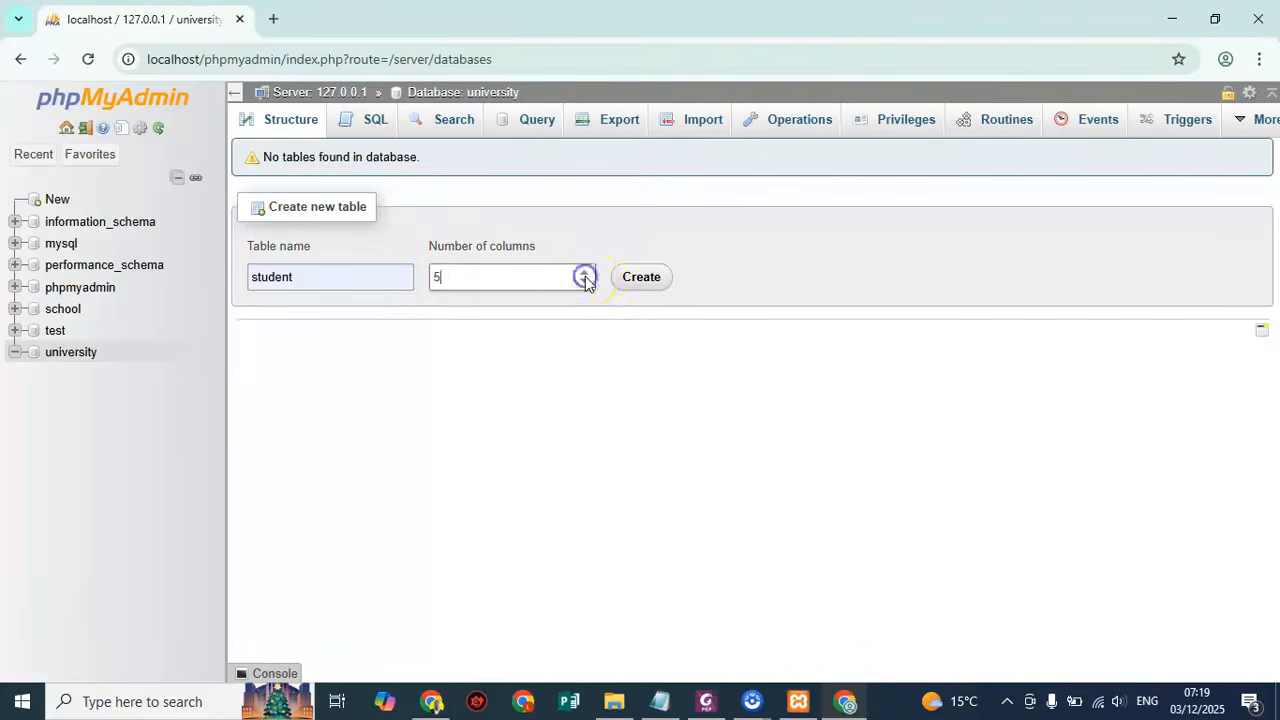
{"action": "left_click", "coordinate": [638, 280]}
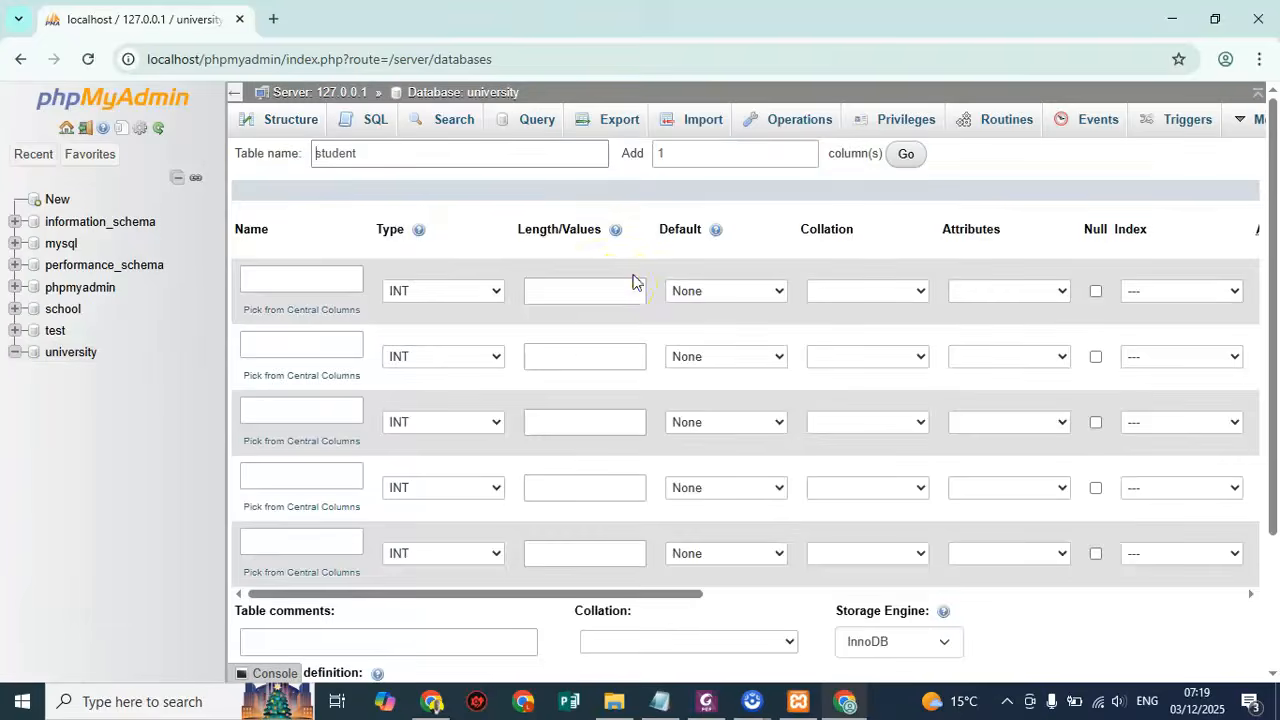
Name the student table's five columns Sno, admno, student_name, course and YearofStudy
{"action": "left_click", "coordinate": [317, 281]}
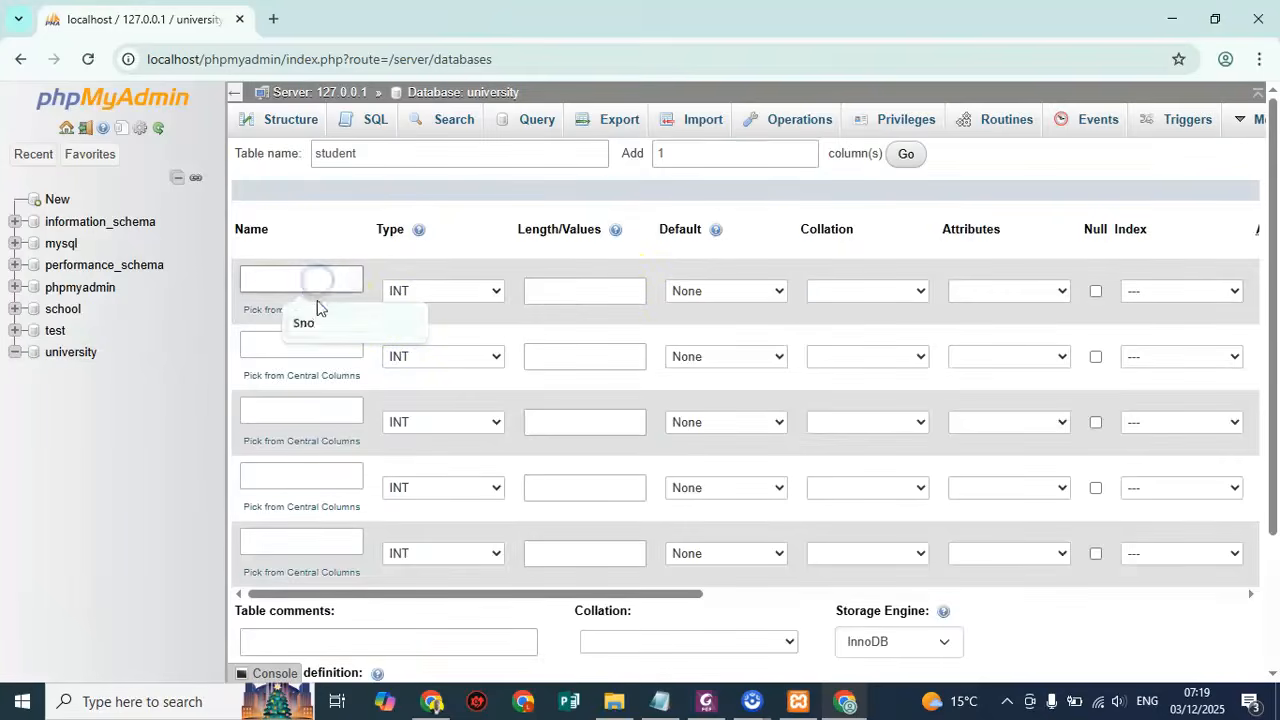
{"action": "left_click", "coordinate": [316, 322]}
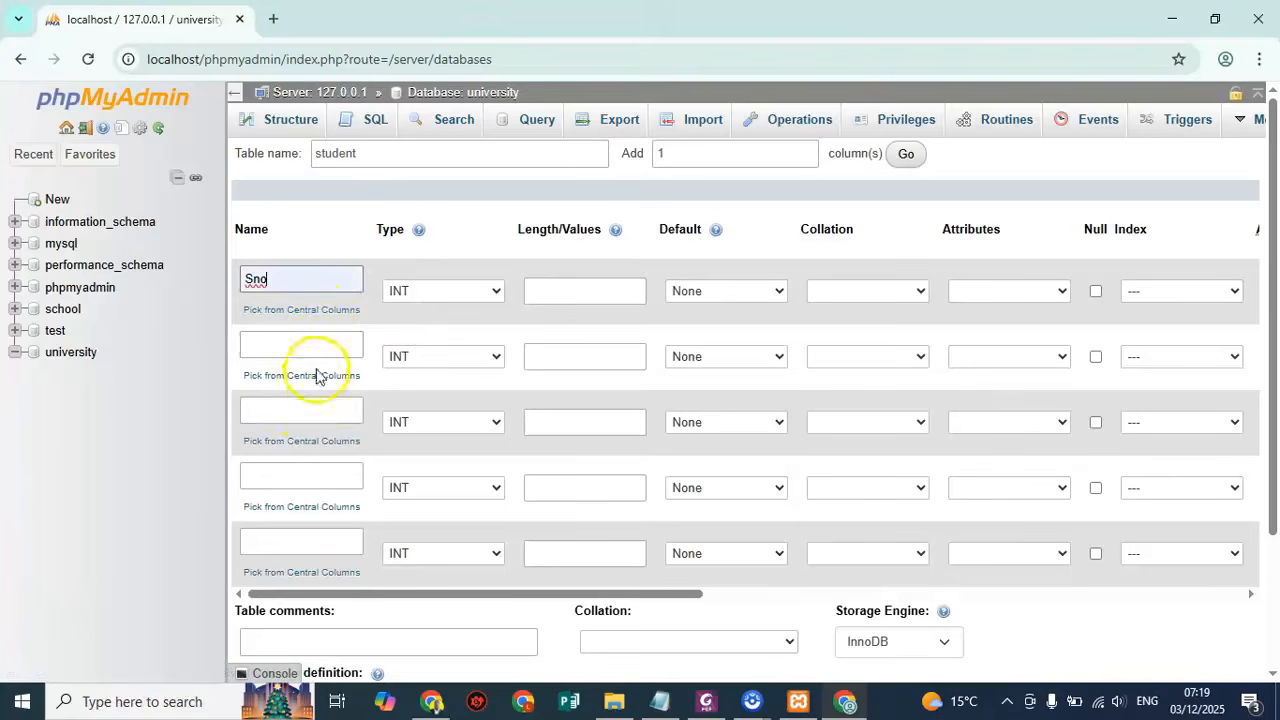
{"action": "left_click", "coordinate": [331, 345]}
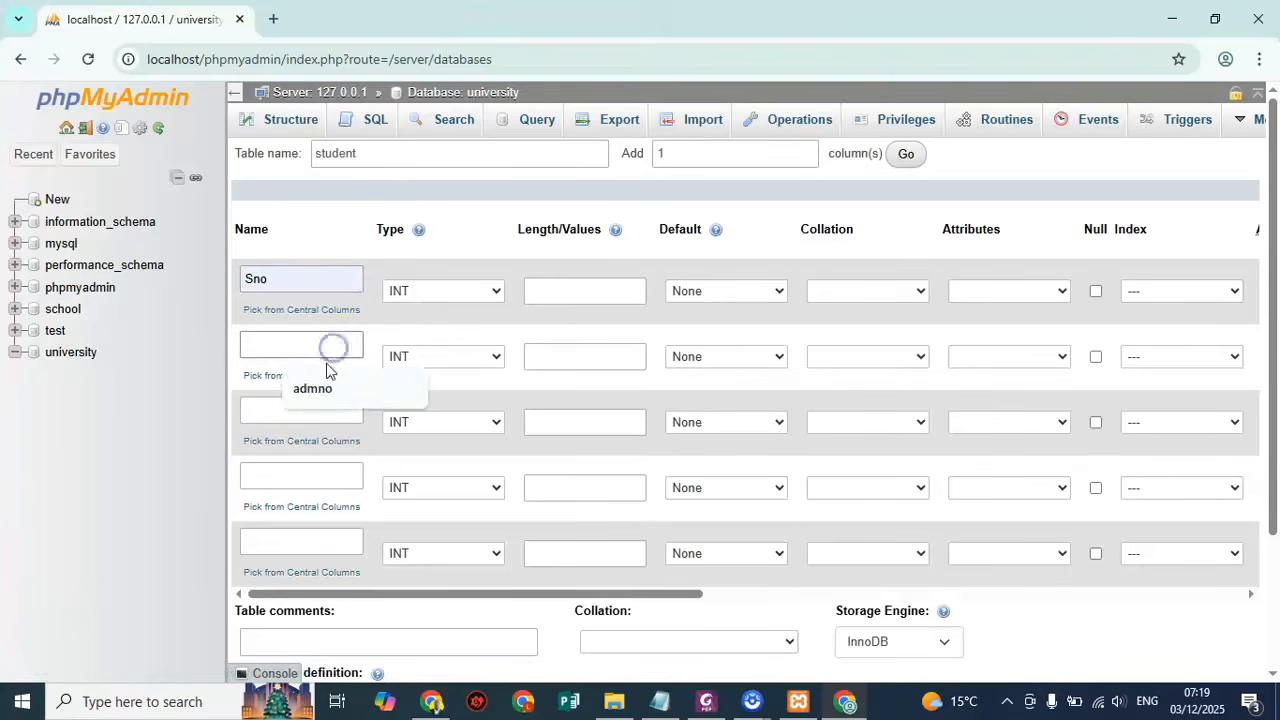
{"action": "left_click", "coordinate": [320, 389]}
{"action": "left_click", "coordinate": [313, 412]}
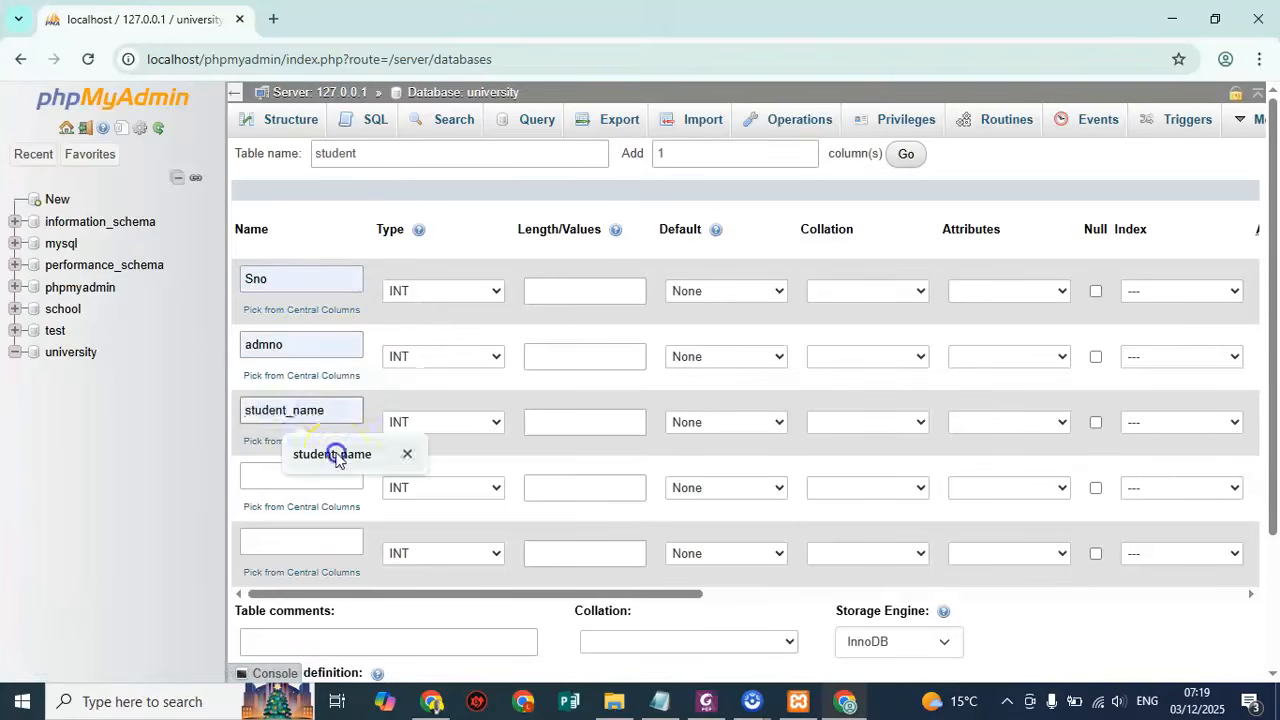
{"action": "left_click", "coordinate": [334, 451]}
{"action": "left_click", "coordinate": [335, 466]}
{"action": "left_click", "coordinate": [338, 518]}
{"action": "left_click", "coordinate": [309, 546]}
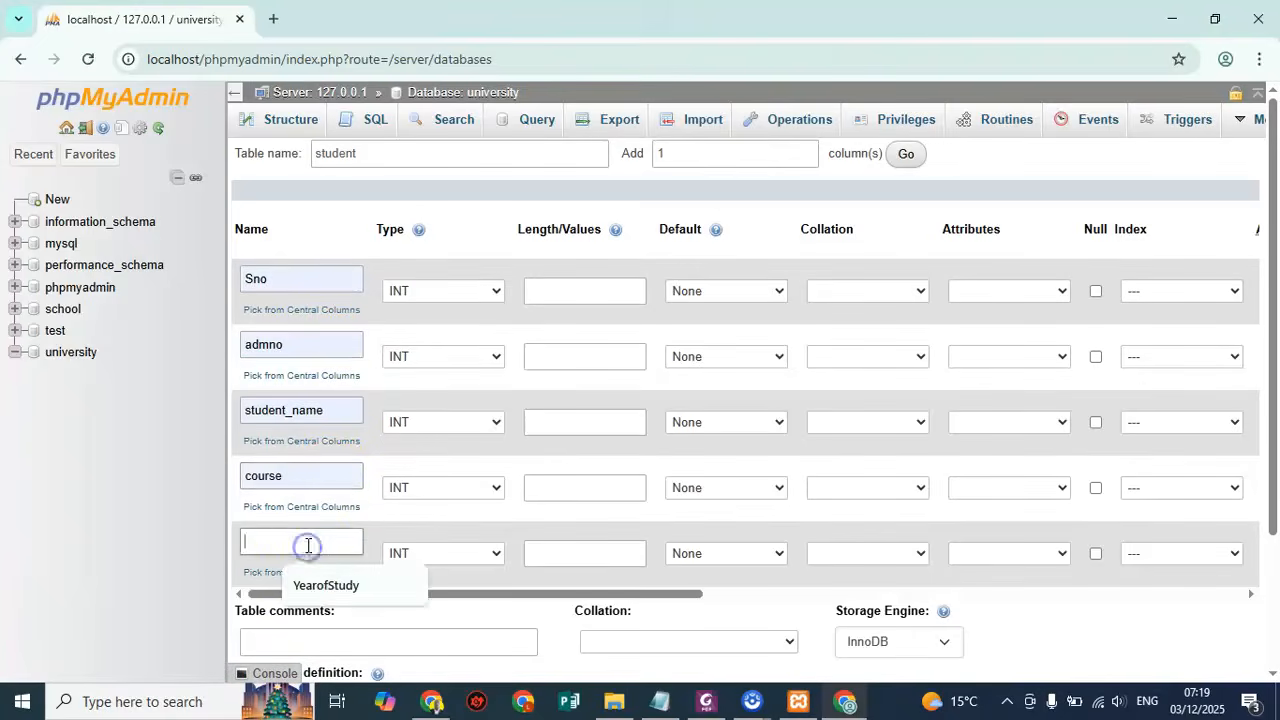
{"action": "left_click", "coordinate": [327, 584]}
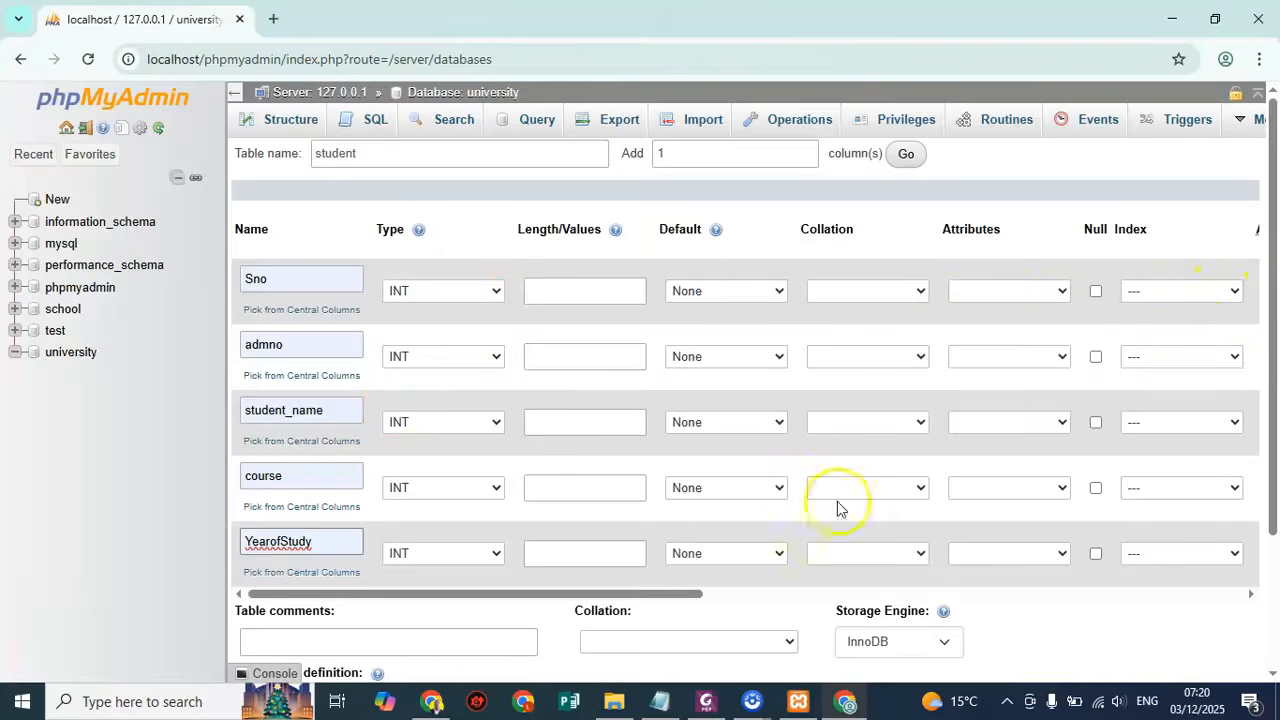
Enable auto-increment for the Sno column and set its index type to INDEX
{"action": "left_click_drag", "start_coordinate": [677, 593], "coordinate": [896, 590]}
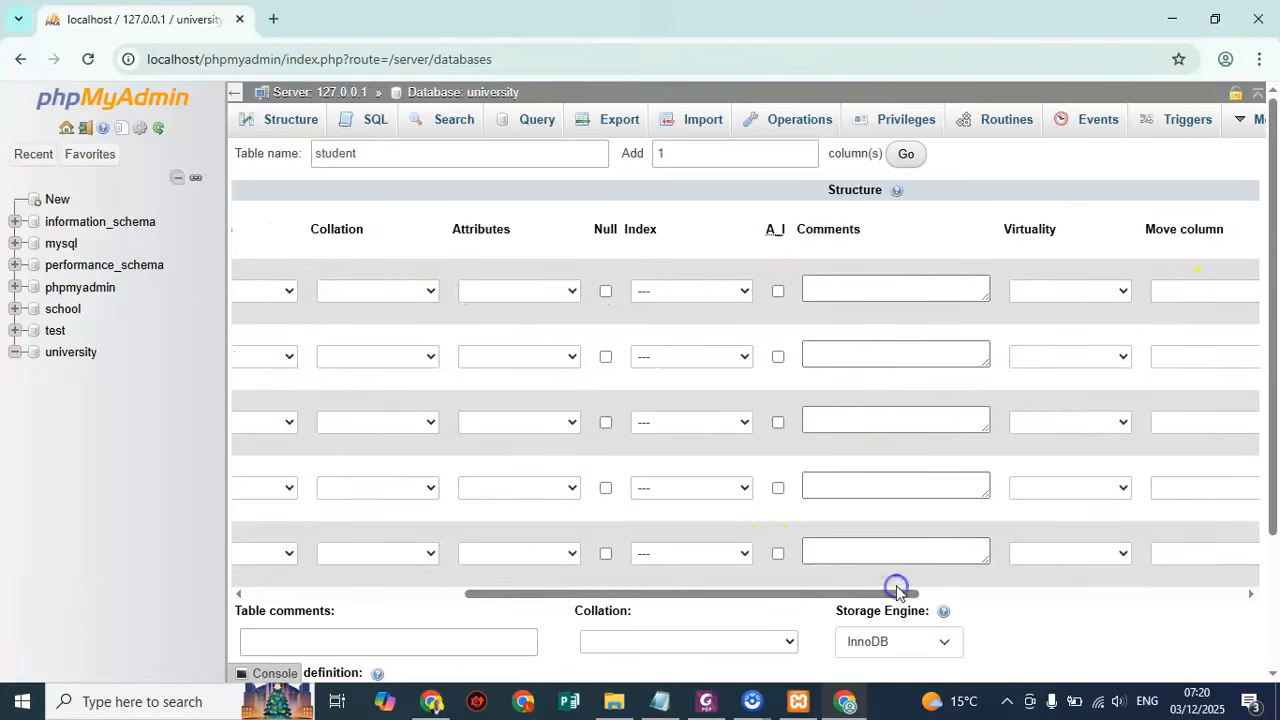
{"action": "left_click", "coordinate": [778, 291]}
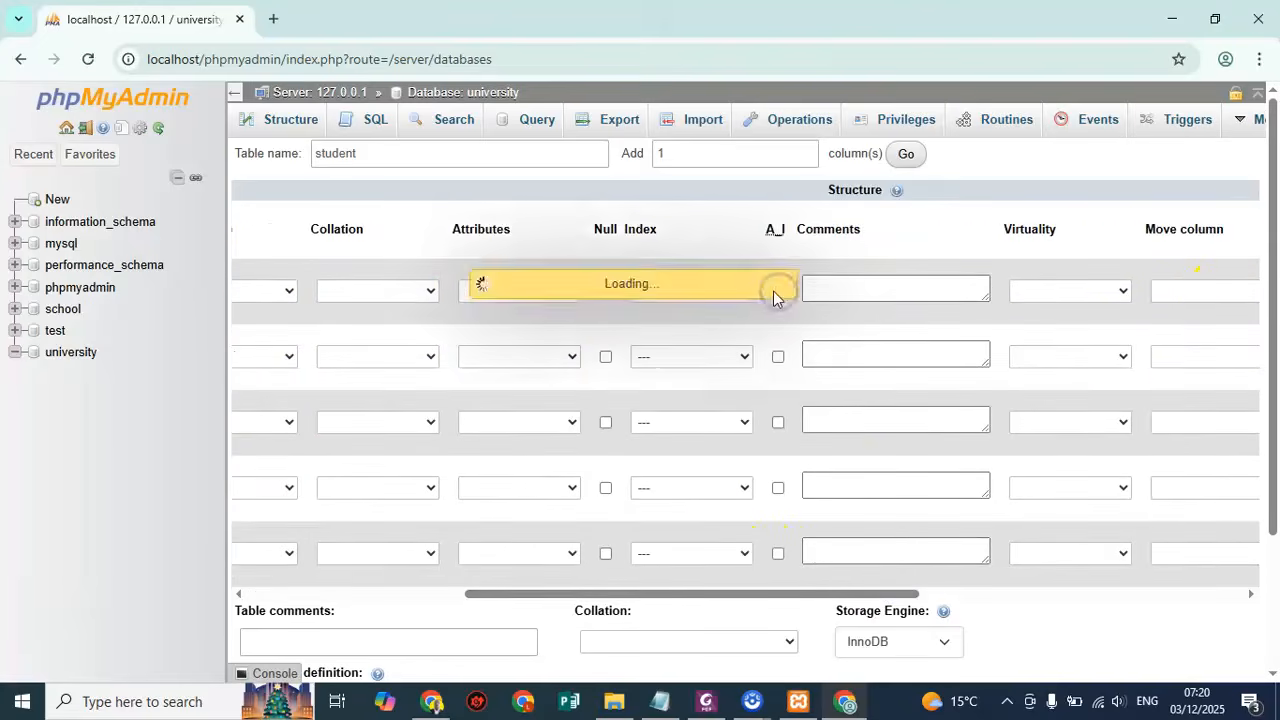
{"action": "left_click", "coordinate": [740, 286]}
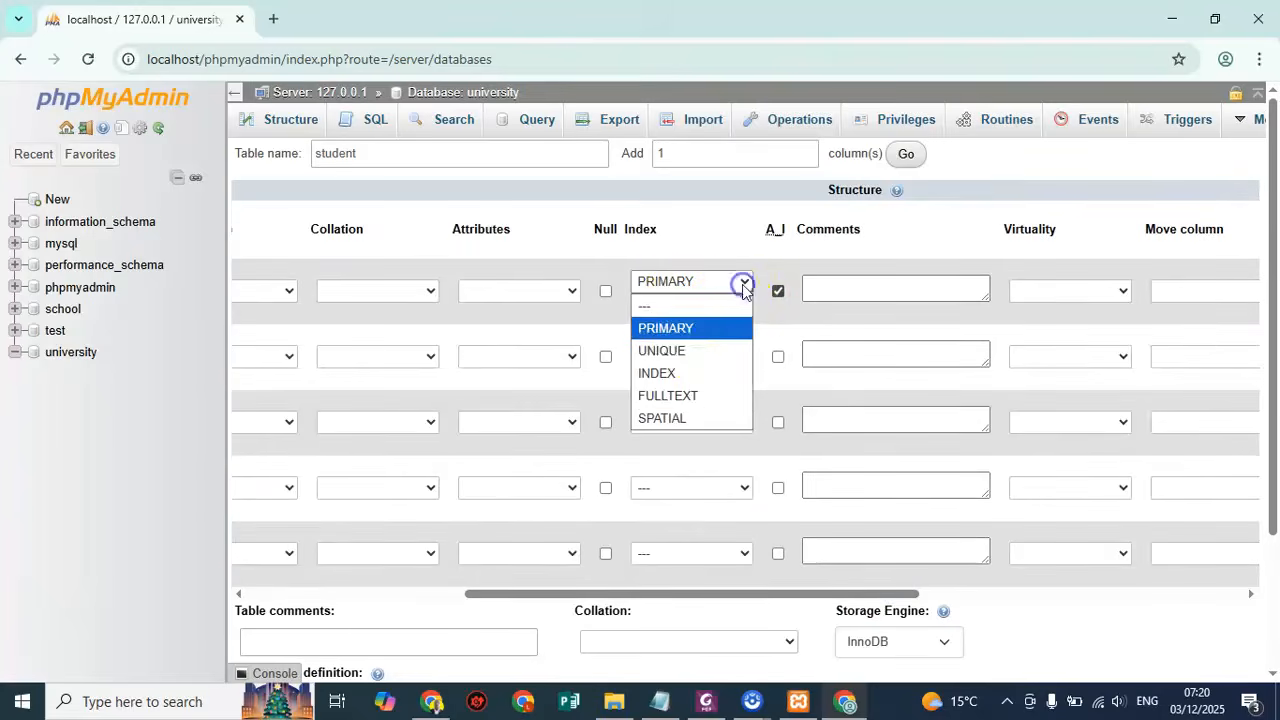
{"action": "left_click", "coordinate": [680, 374]}
{"action": "left_click", "coordinate": [731, 549]}
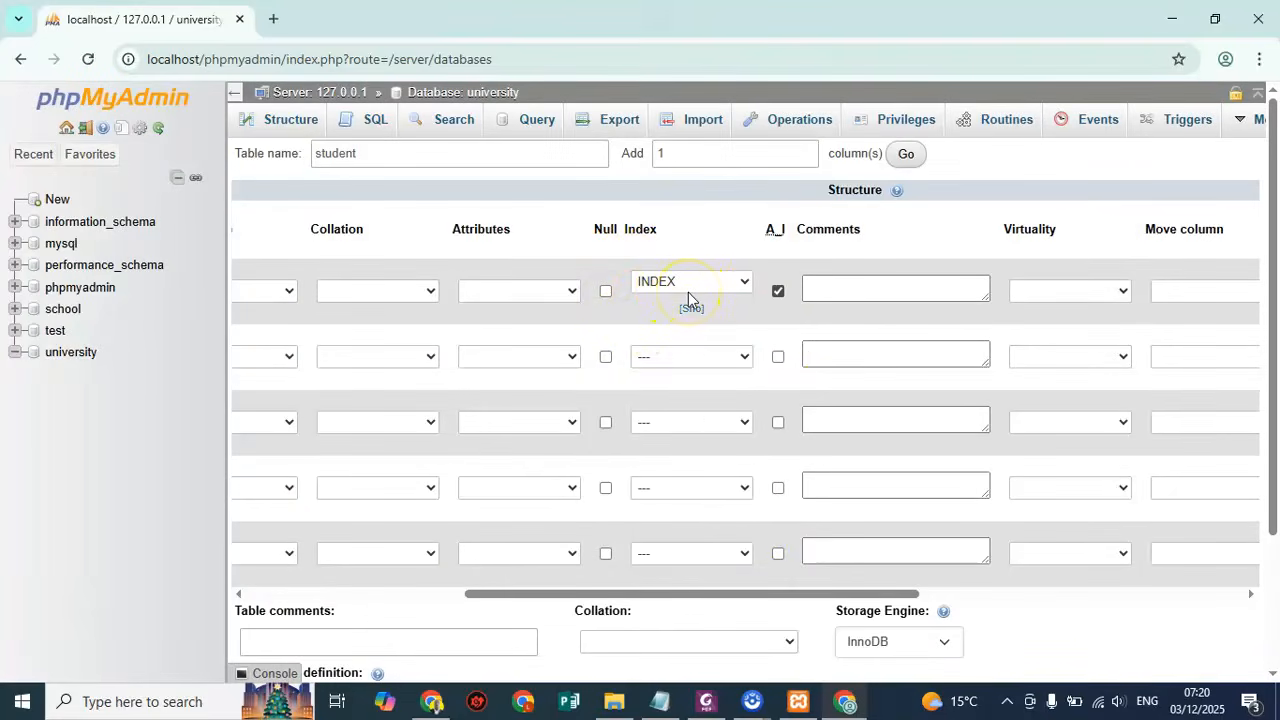
Set the admno column to VARCHAR with length 20 and give the Sno column a length of 10
{"action": "left_click_drag", "start_coordinate": [877, 594], "coordinate": [614, 594]}
{"action": "left_click", "coordinate": [474, 360]}
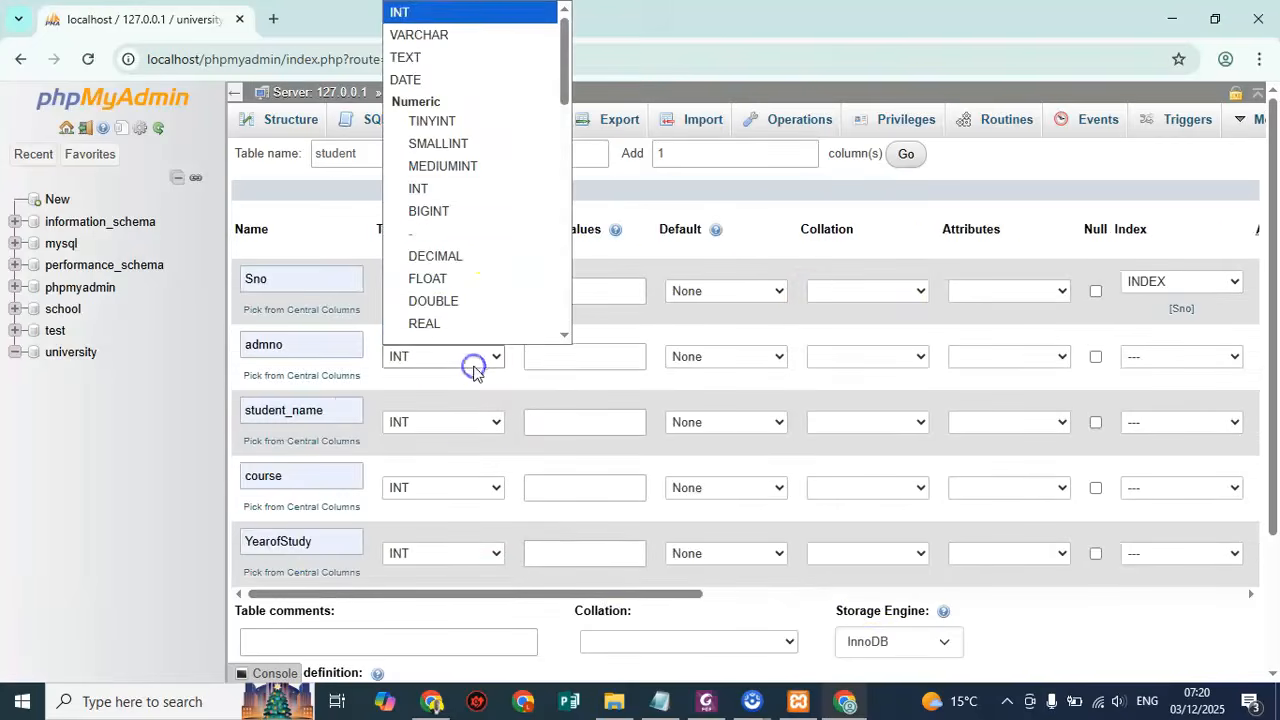
{"action": "left_click", "coordinate": [421, 34]}
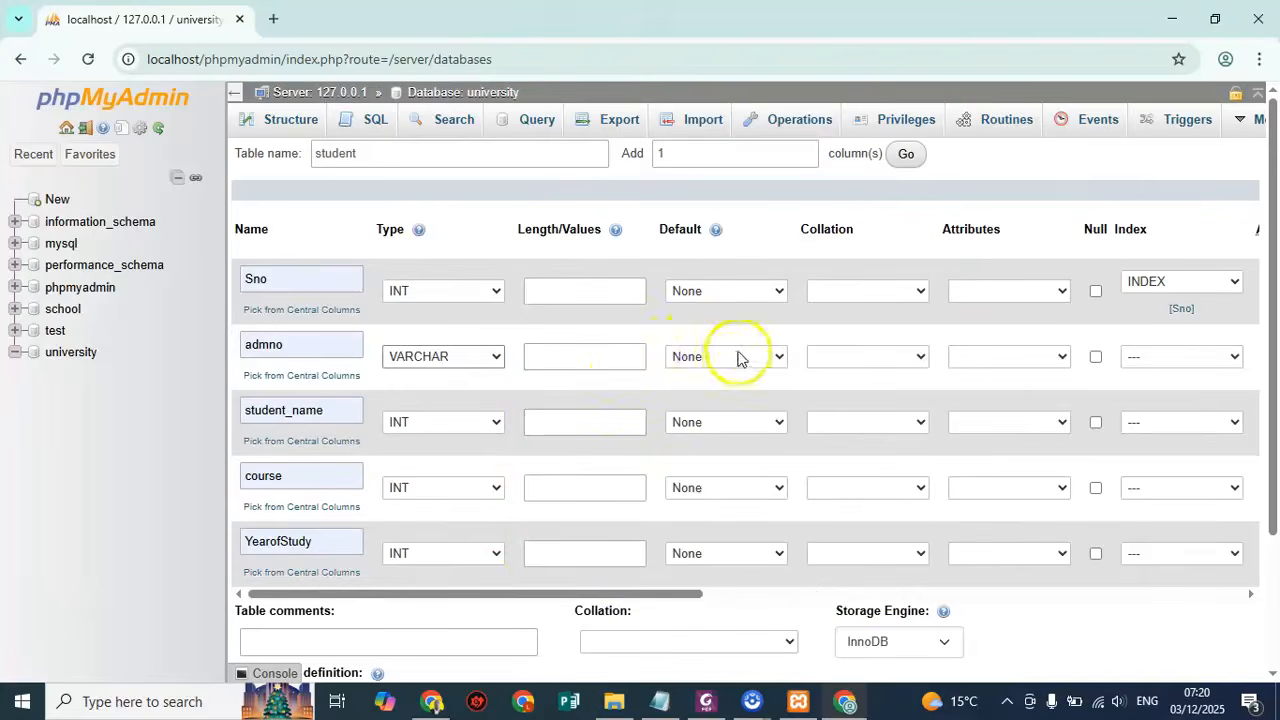
{"action": "left_click", "coordinate": [557, 350]}
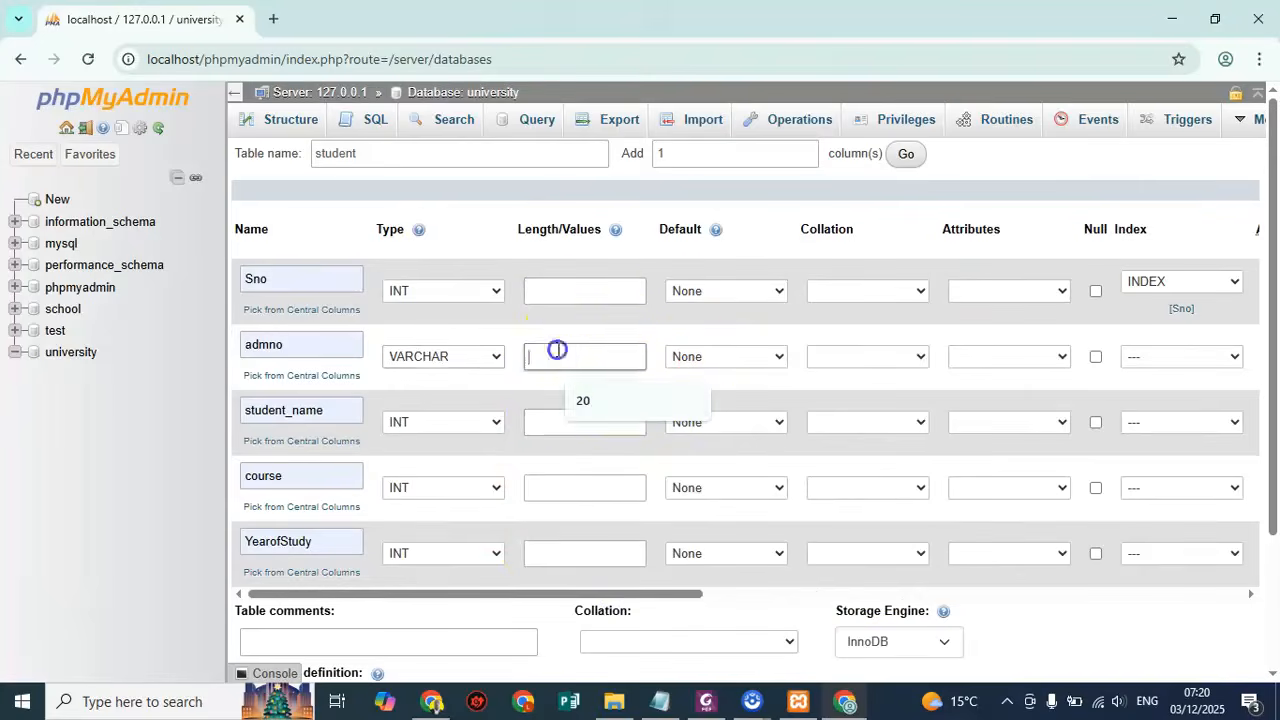
{"action": "left_click", "coordinate": [586, 400]}
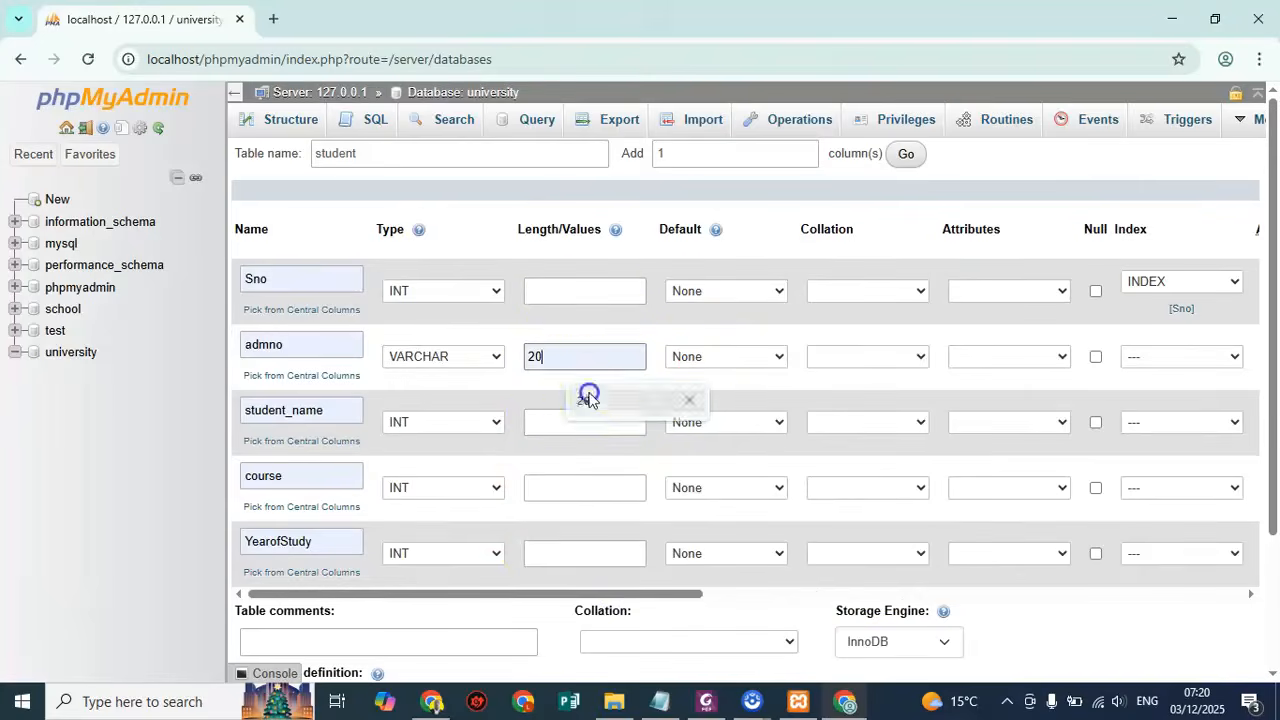
{"action": "left_click", "coordinate": [588, 290]}
{"action": "type", "text": "10"}
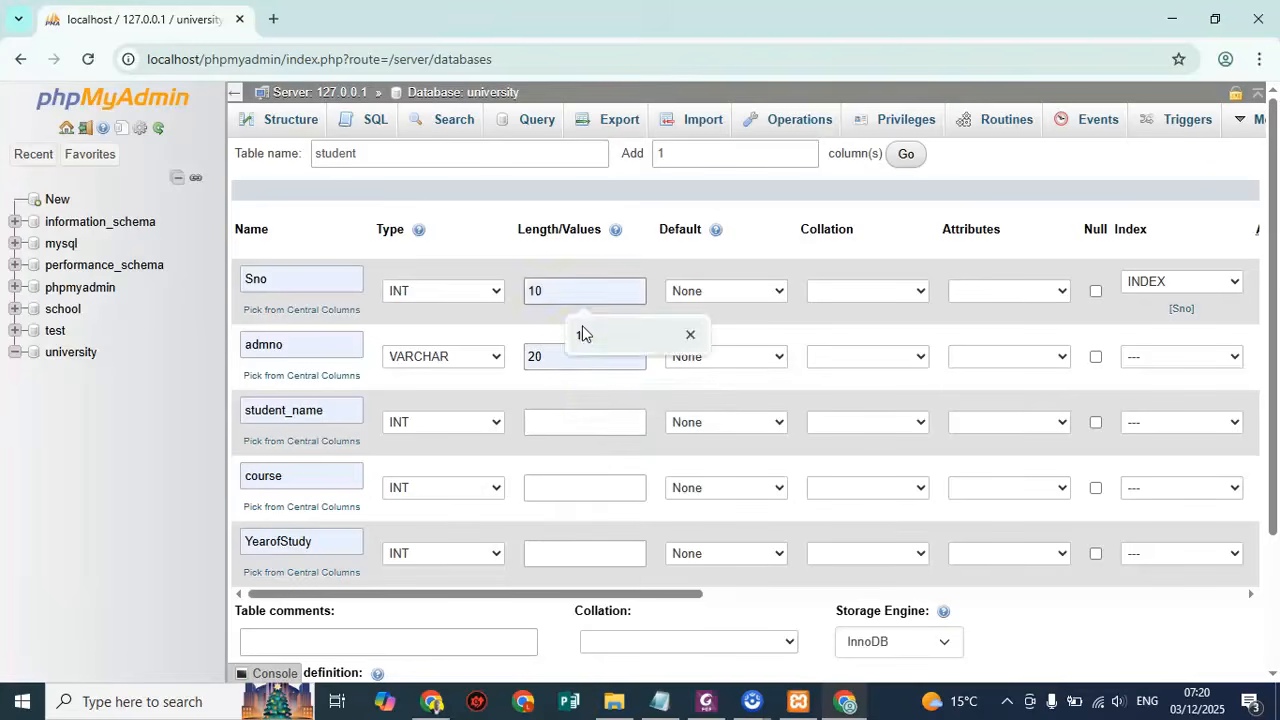
Finish the Sno column's length of 10 and set the student_name and course columns to VARCHAR
{"action": "left_click", "coordinate": [583, 334]}
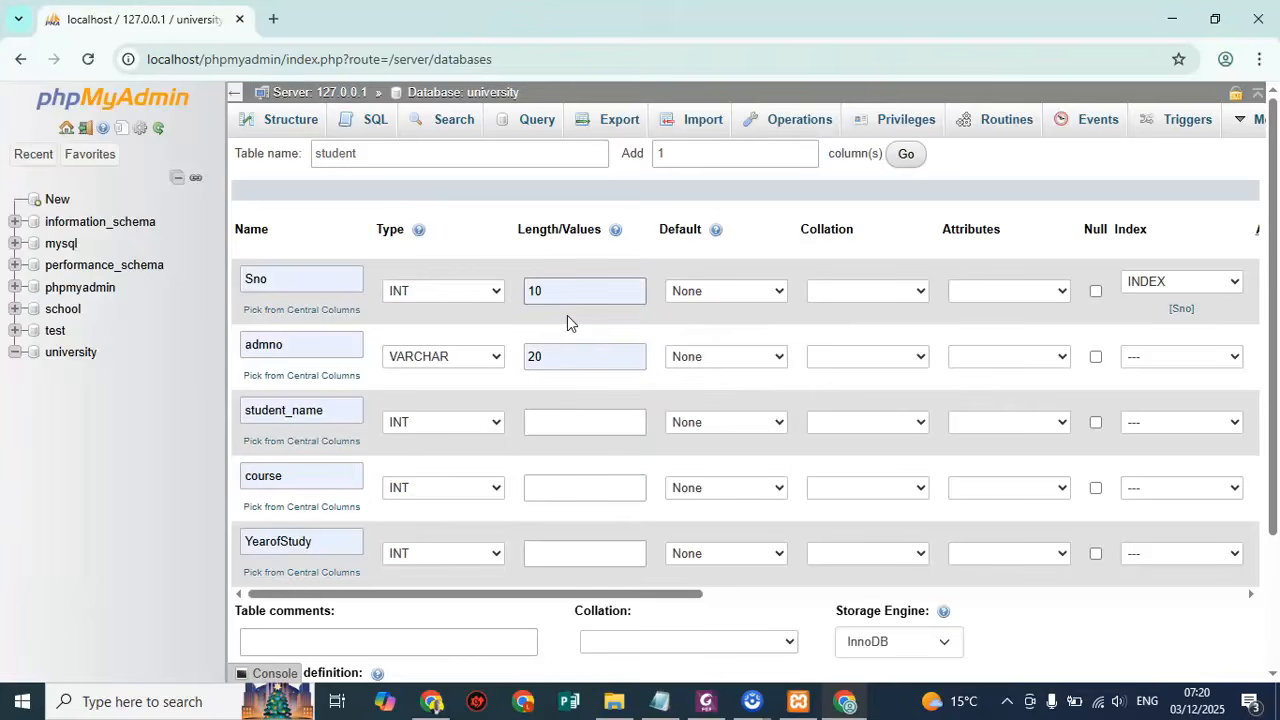
{"action": "left_click", "coordinate": [548, 303]}
{"action": "left_click", "coordinate": [436, 422]}
{"action": "left_click", "coordinate": [455, 20]}
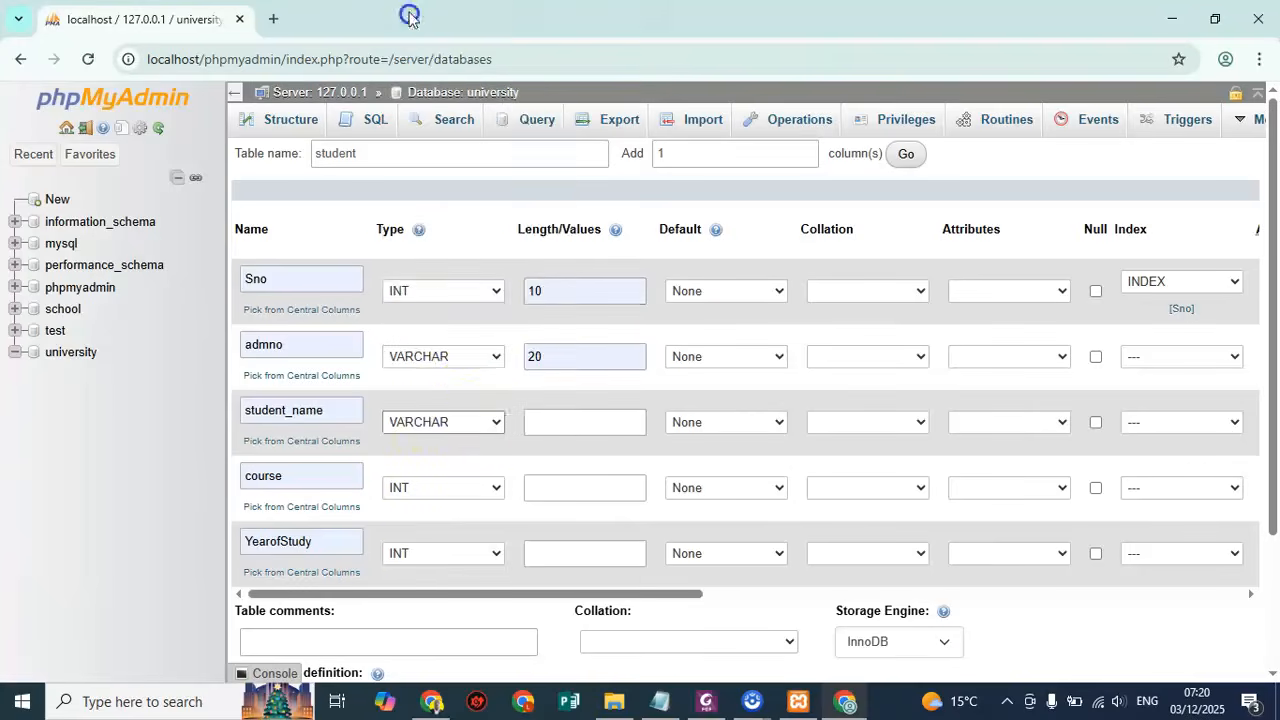
{"action": "left_click", "coordinate": [440, 492]}
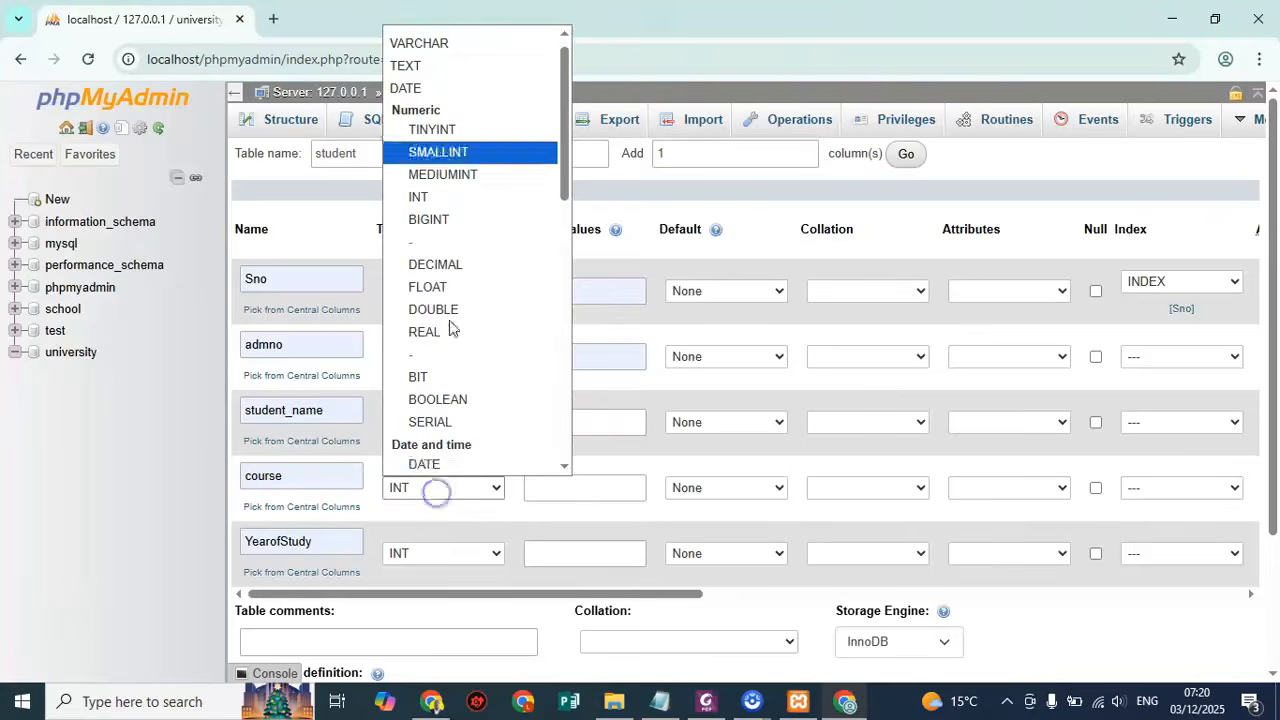
{"action": "left_click", "coordinate": [415, 38]}
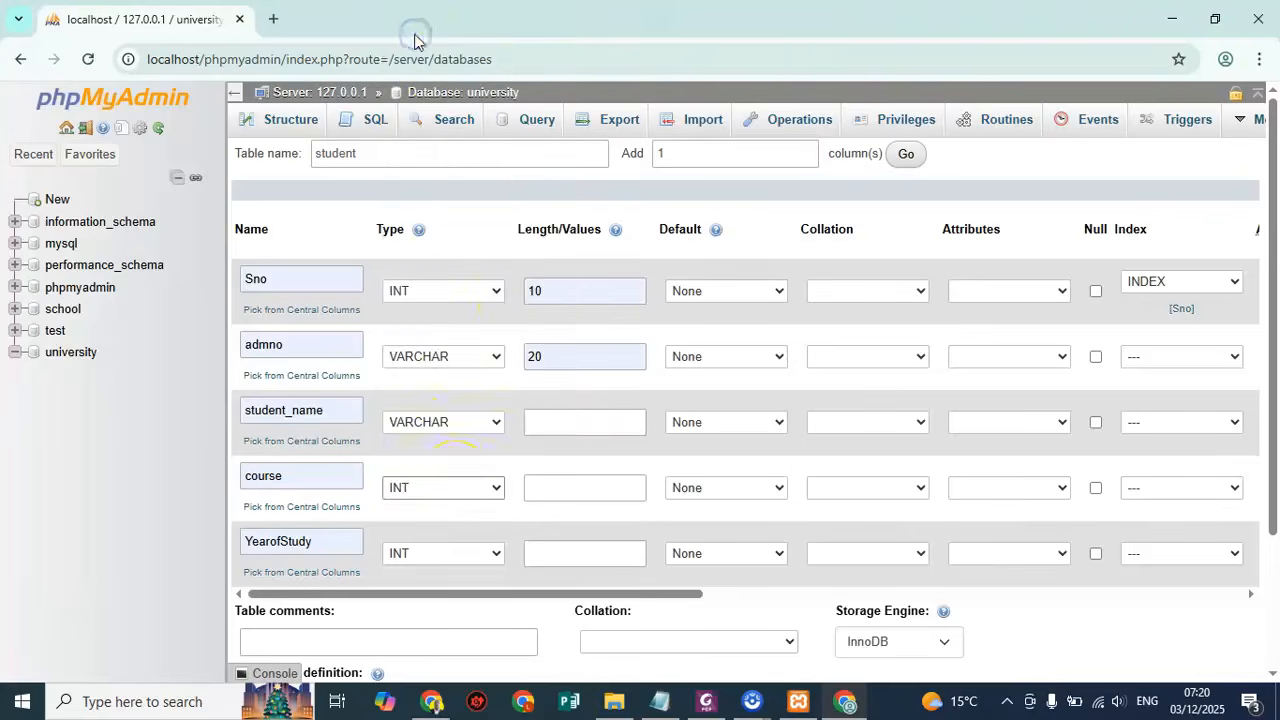
{"action": "left_click", "coordinate": [457, 490]}
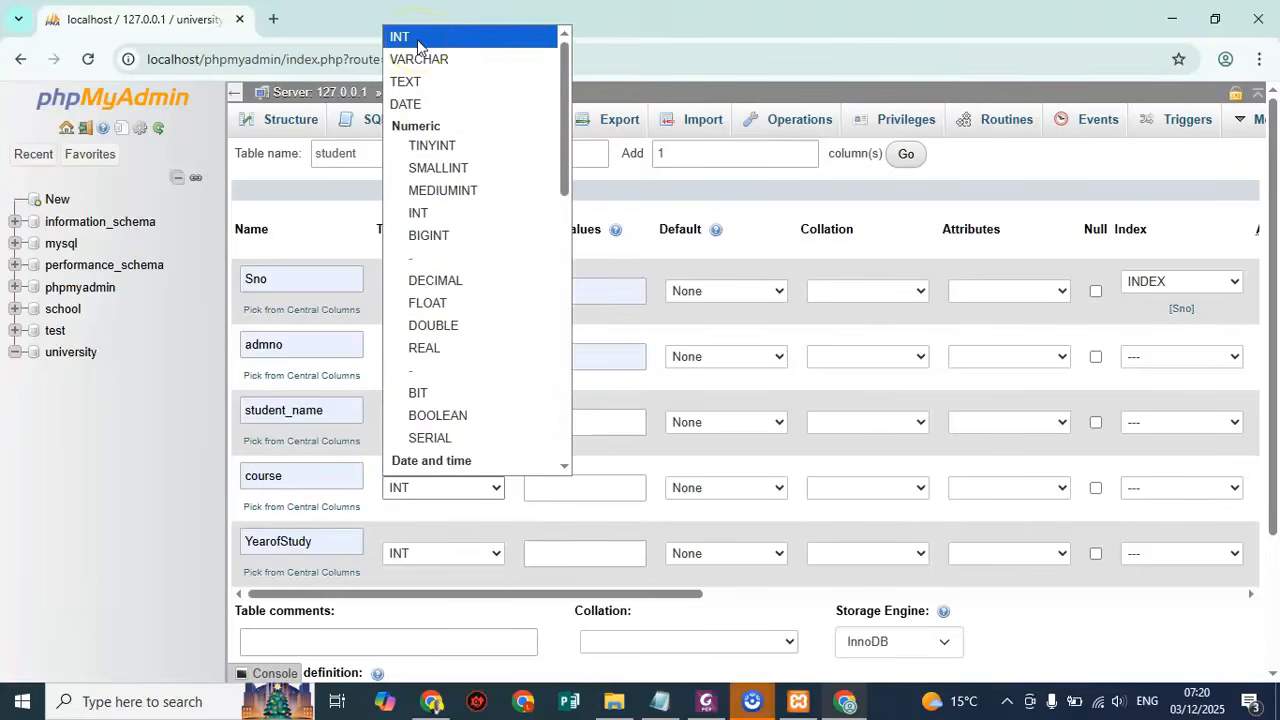
{"action": "left_click", "coordinate": [418, 60]}
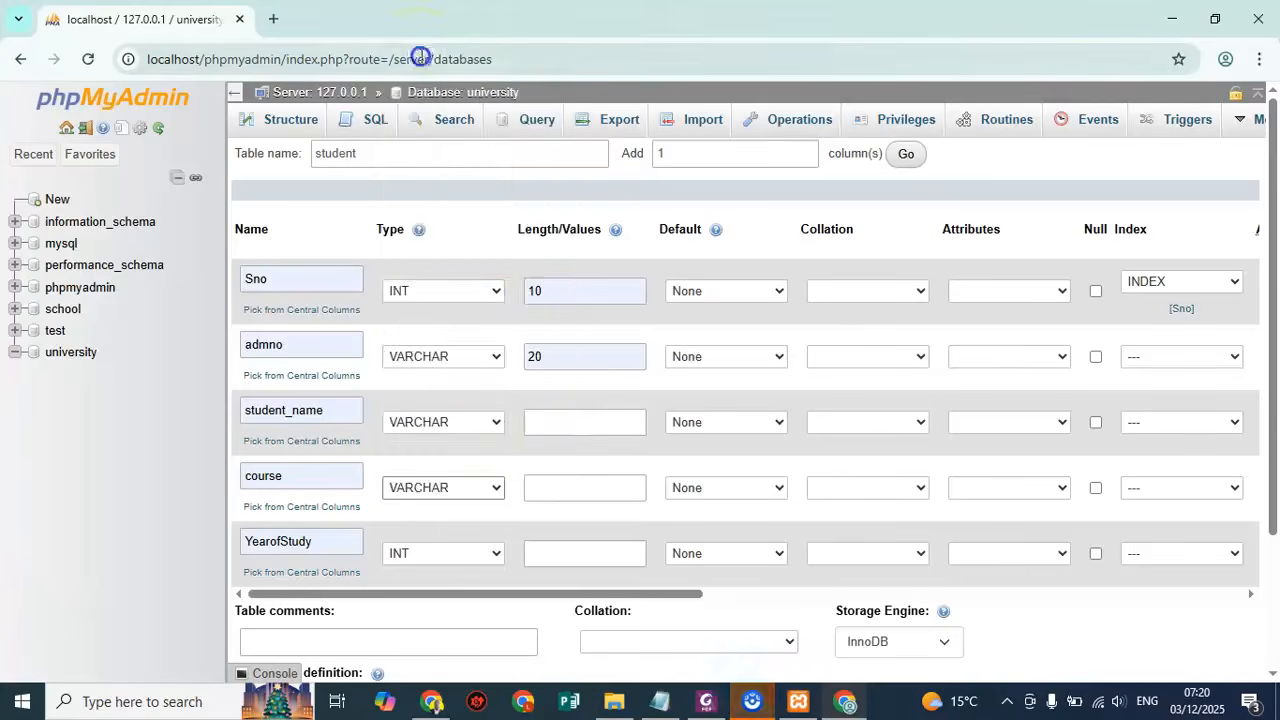
Give the YearofStudy column a length of 4, course a length of 130 and student_name a length of 120
{"action": "left_click", "coordinate": [480, 553]}
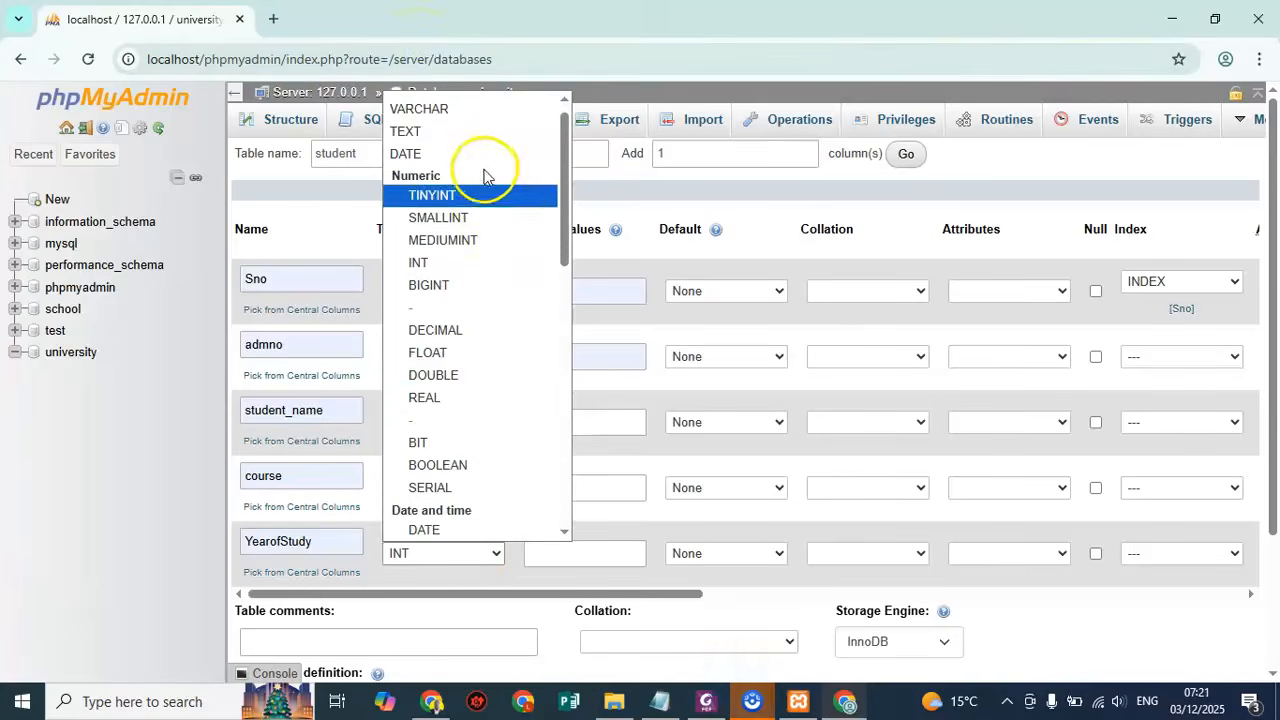
{"action": "left_click", "coordinate": [601, 555]}
{"action": "left_click", "coordinate": [597, 590]}
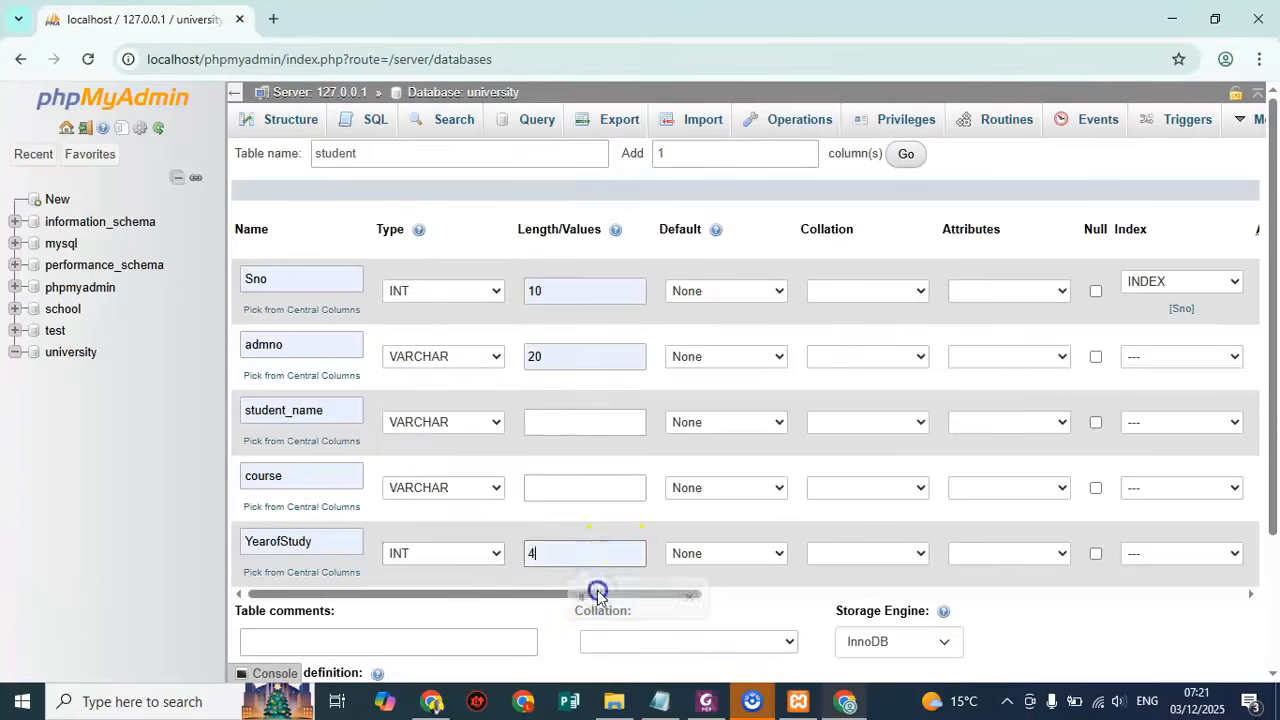
{"action": "left_click", "coordinate": [575, 484]}
{"action": "left_click", "coordinate": [586, 531]}
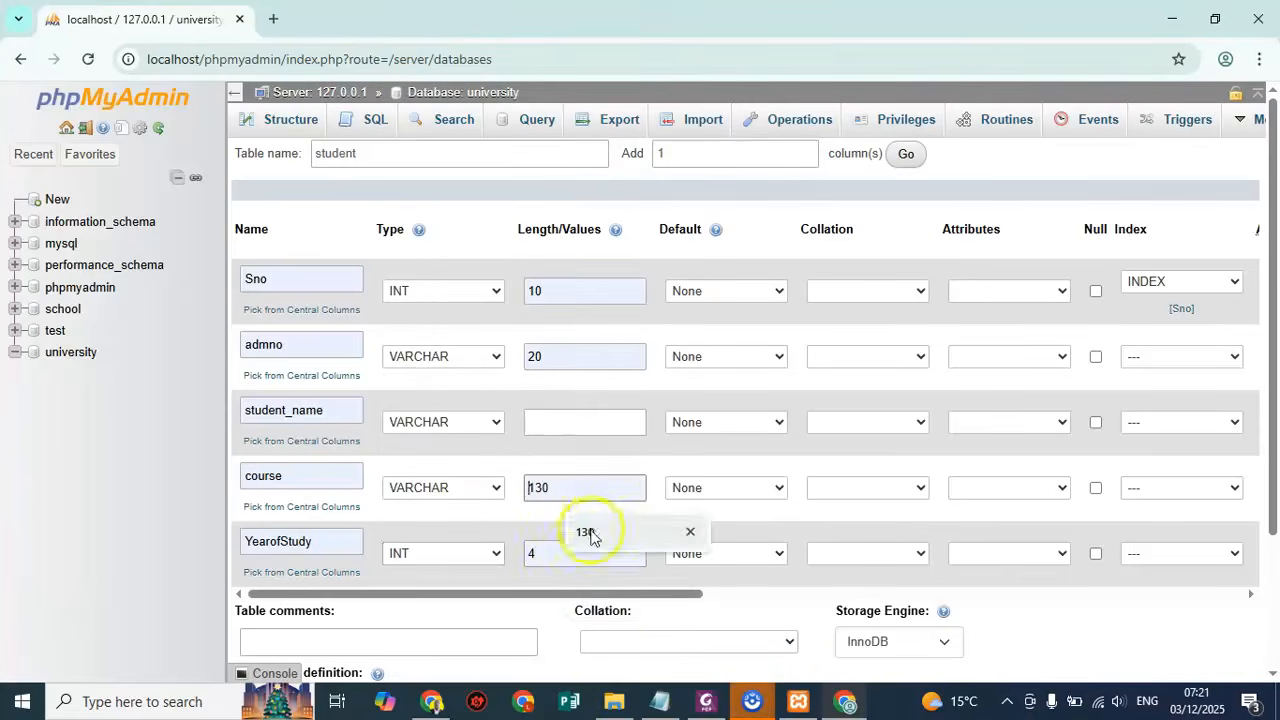
{"action": "left_click", "coordinate": [586, 423]}
{"action": "left_click", "coordinate": [595, 465]}
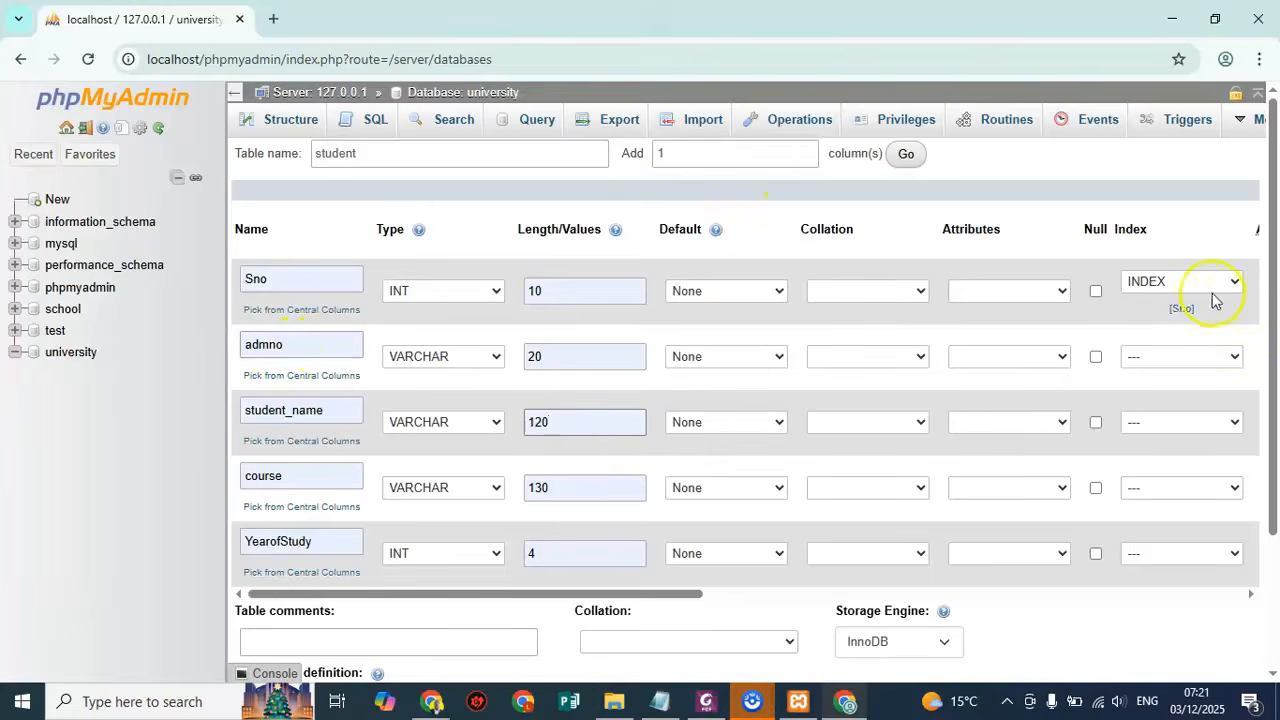
Make the admno column the table's primary key without specifying an index size
{"action": "left_click", "coordinate": [1236, 357]}
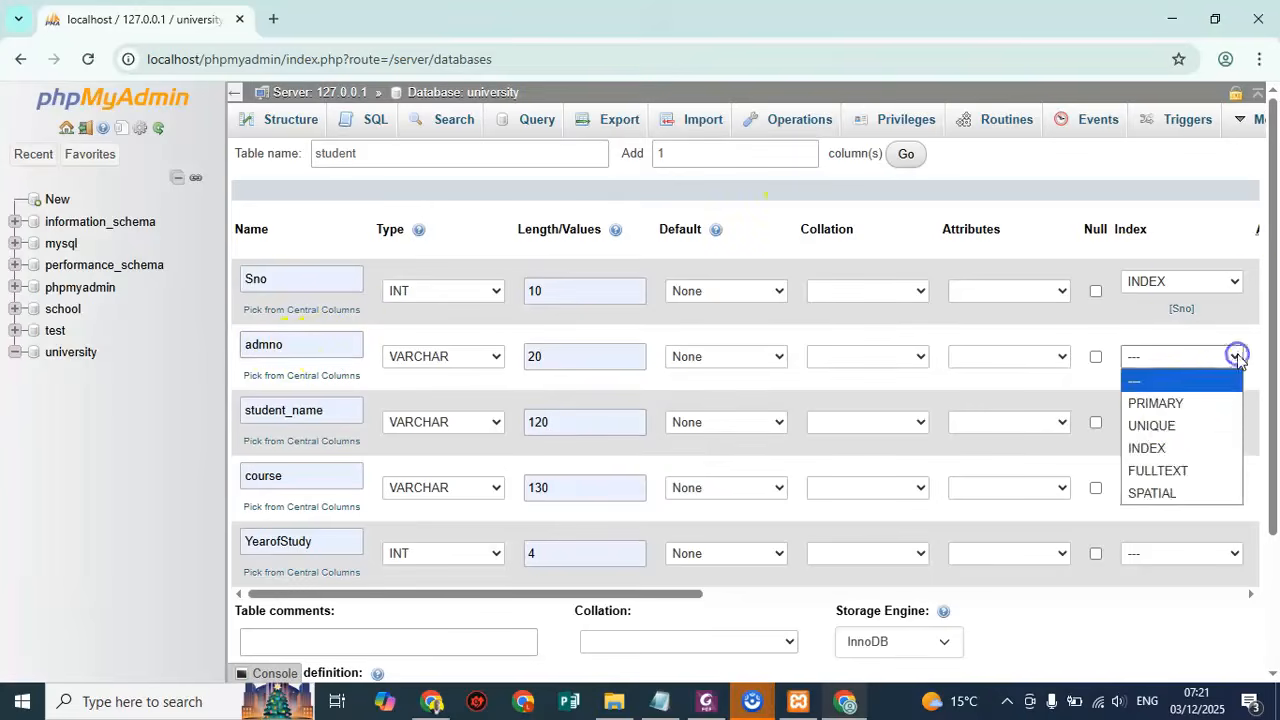
{"action": "left_click", "coordinate": [1171, 403]}
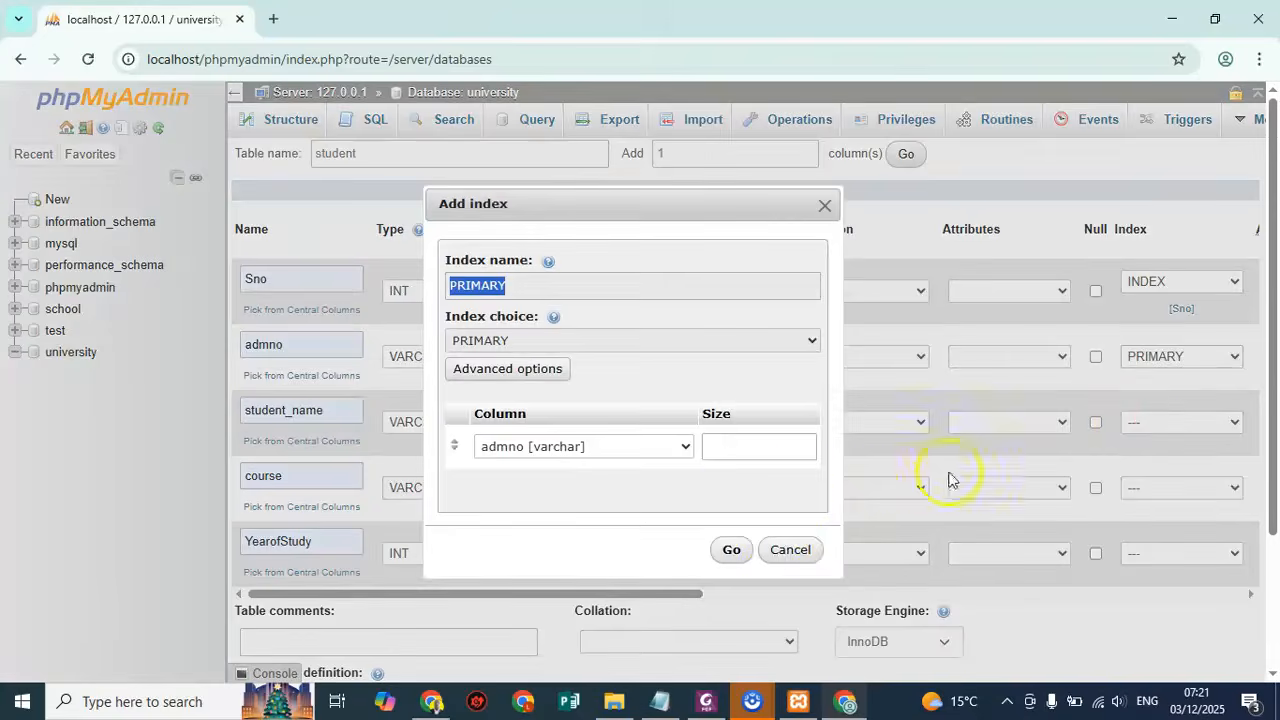
{"action": "left_click", "coordinate": [727, 553]}
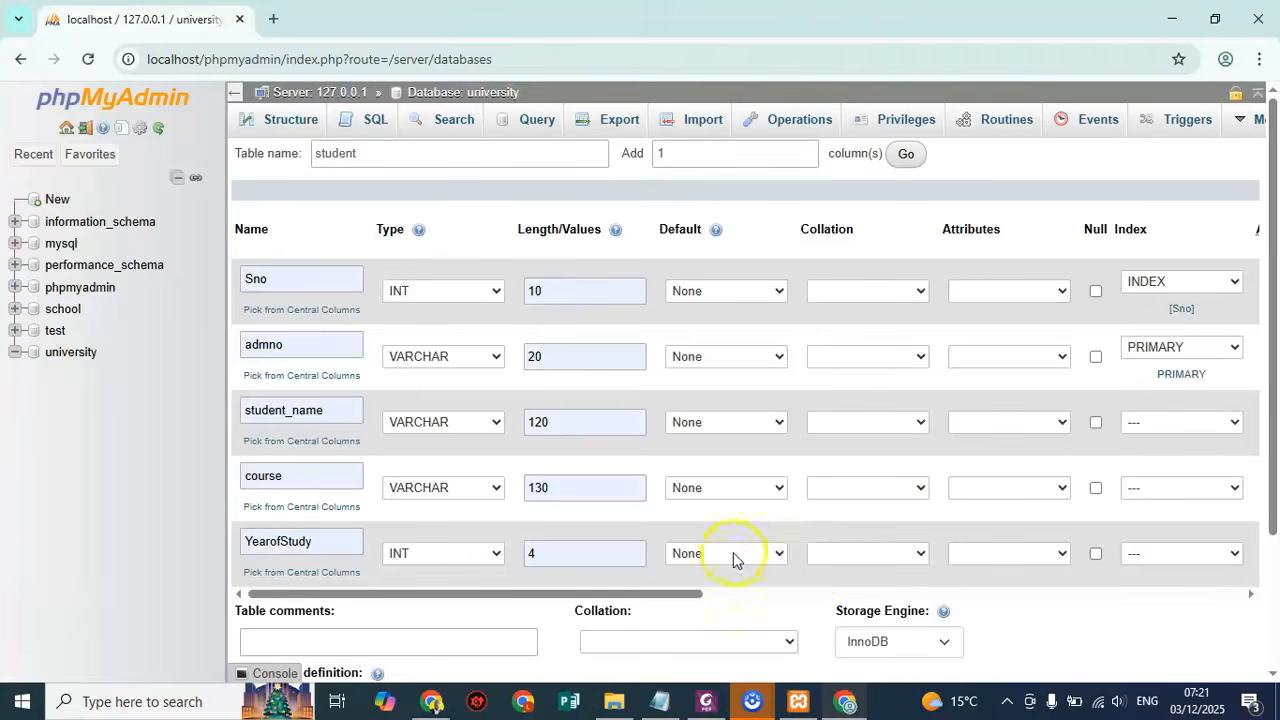
Preview the SQL that creates the student table, check its database and table names, and save the table
{"action": "scroll", "coordinate": [800, 517], "scroll_direction": "down", "scroll_amount": 2}
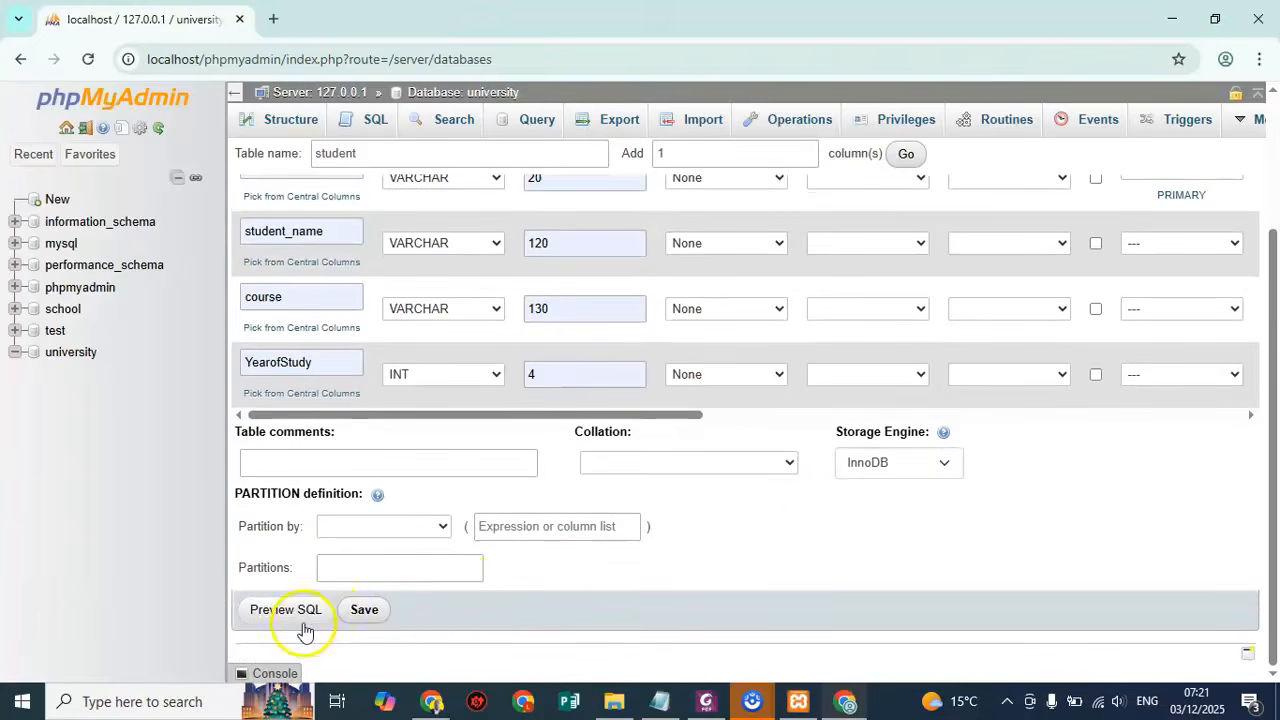
{"action": "left_click", "coordinate": [377, 620]}
{"action": "left_click", "coordinate": [306, 622]}
{"action": "left_click", "coordinate": [306, 622]}
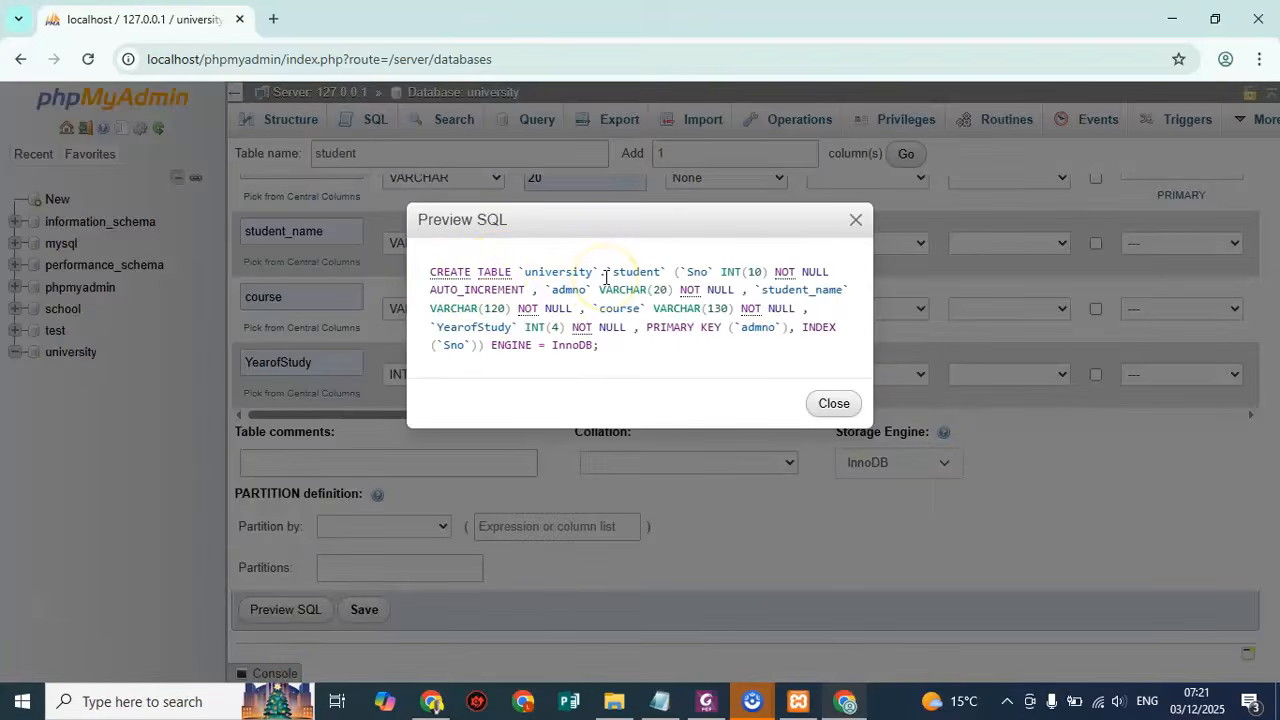
{"action": "double_click", "coordinate": [540, 272]}
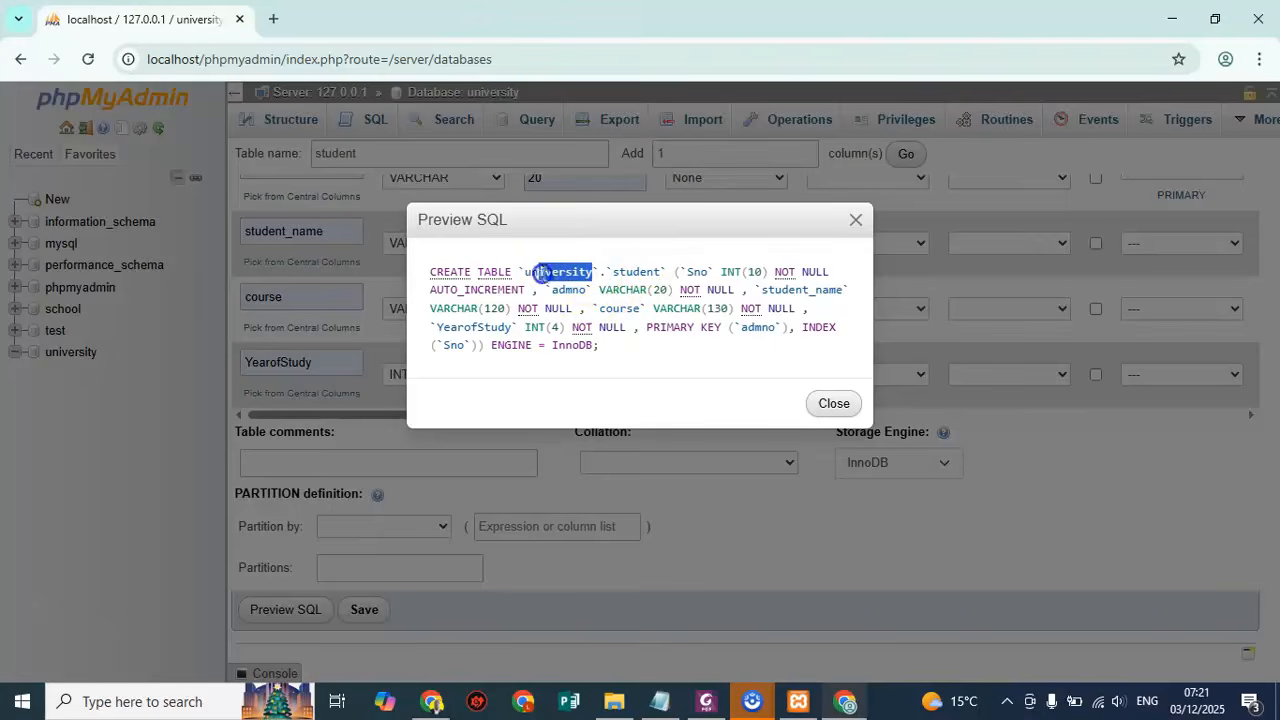
{"action": "left_click", "coordinate": [645, 274]}
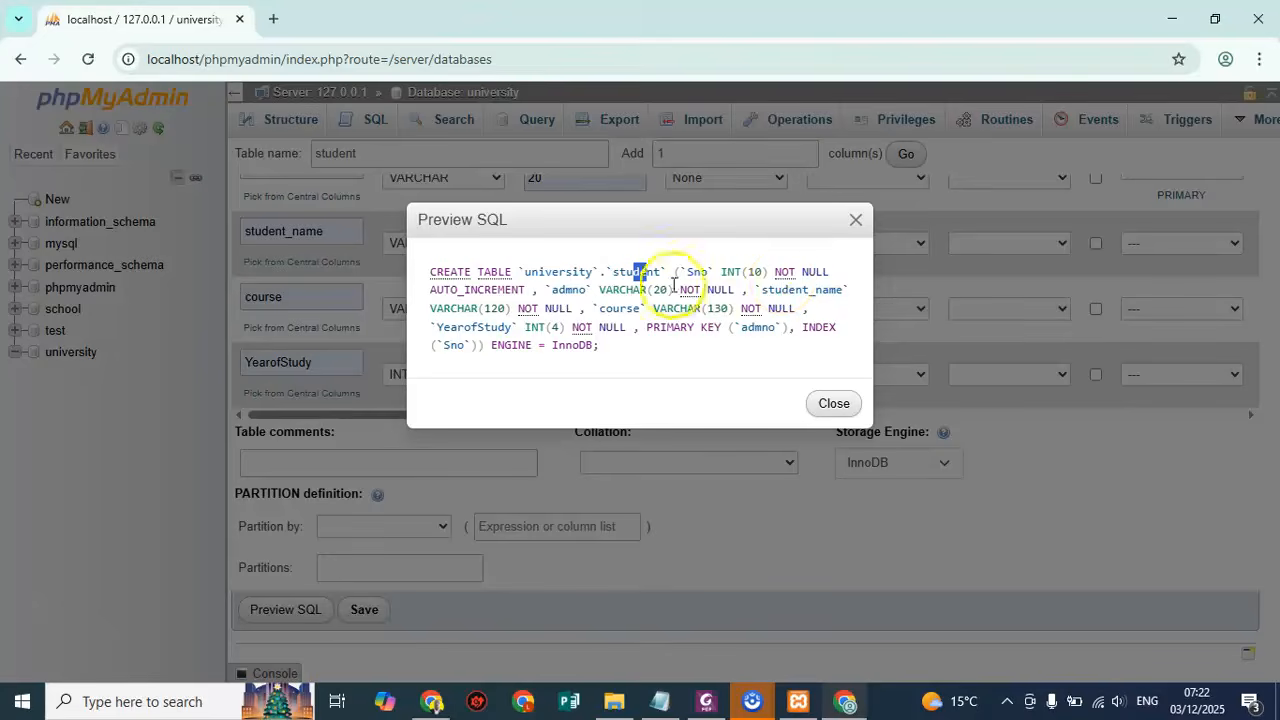
{"action": "left_click", "coordinate": [850, 403]}
{"action": "left_click", "coordinate": [366, 612]}
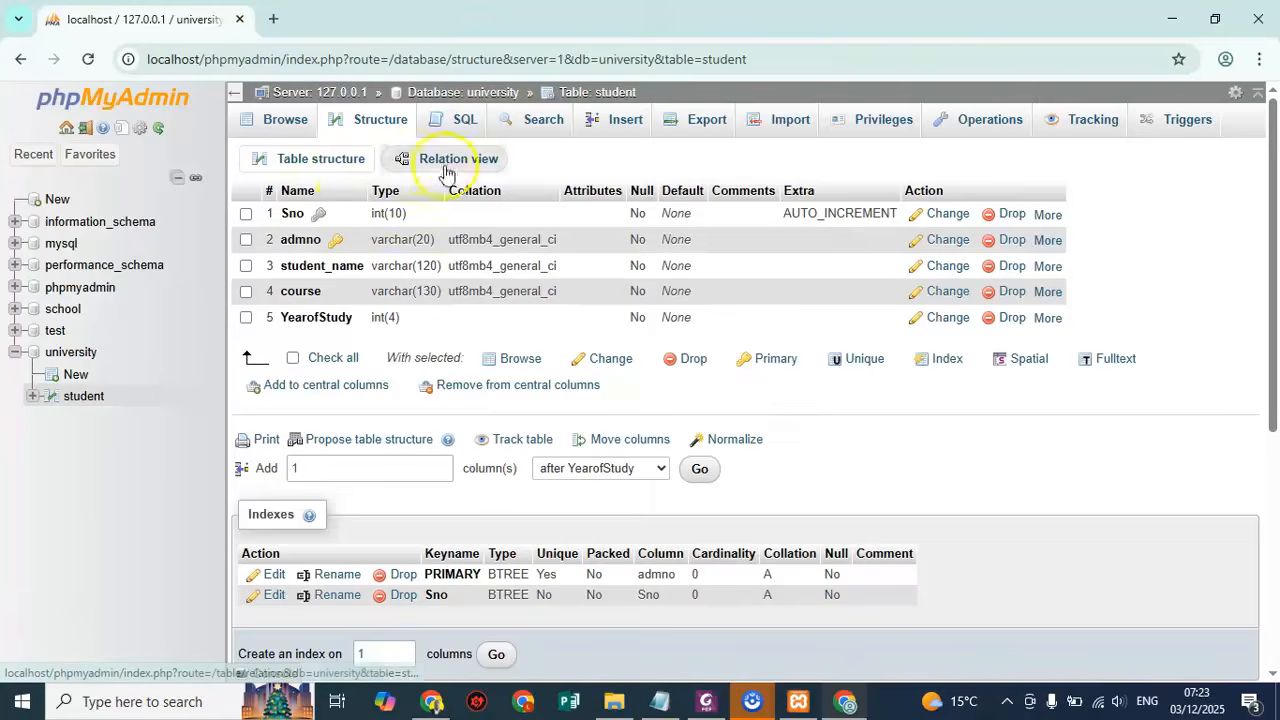
Start a new row in the student table and fill in the admission number and the student's full name
{"action": "left_click", "coordinate": [623, 122]}
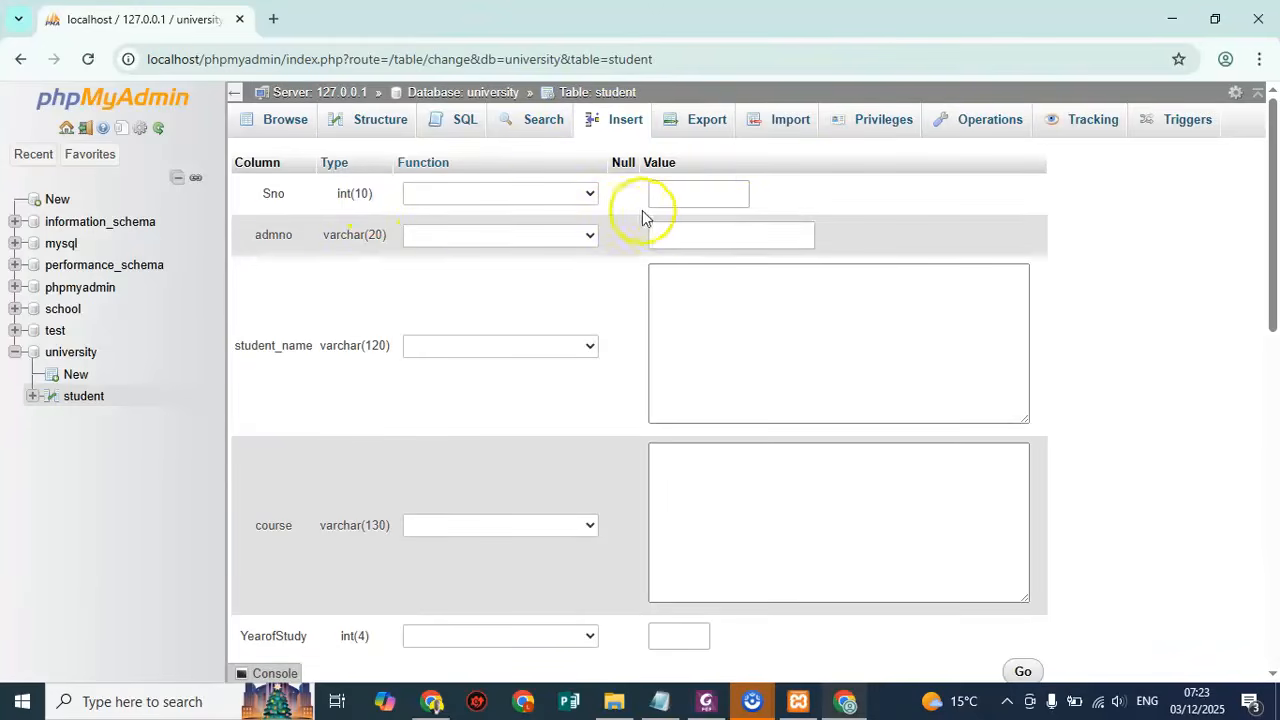
{"action": "left_click", "coordinate": [689, 234]}
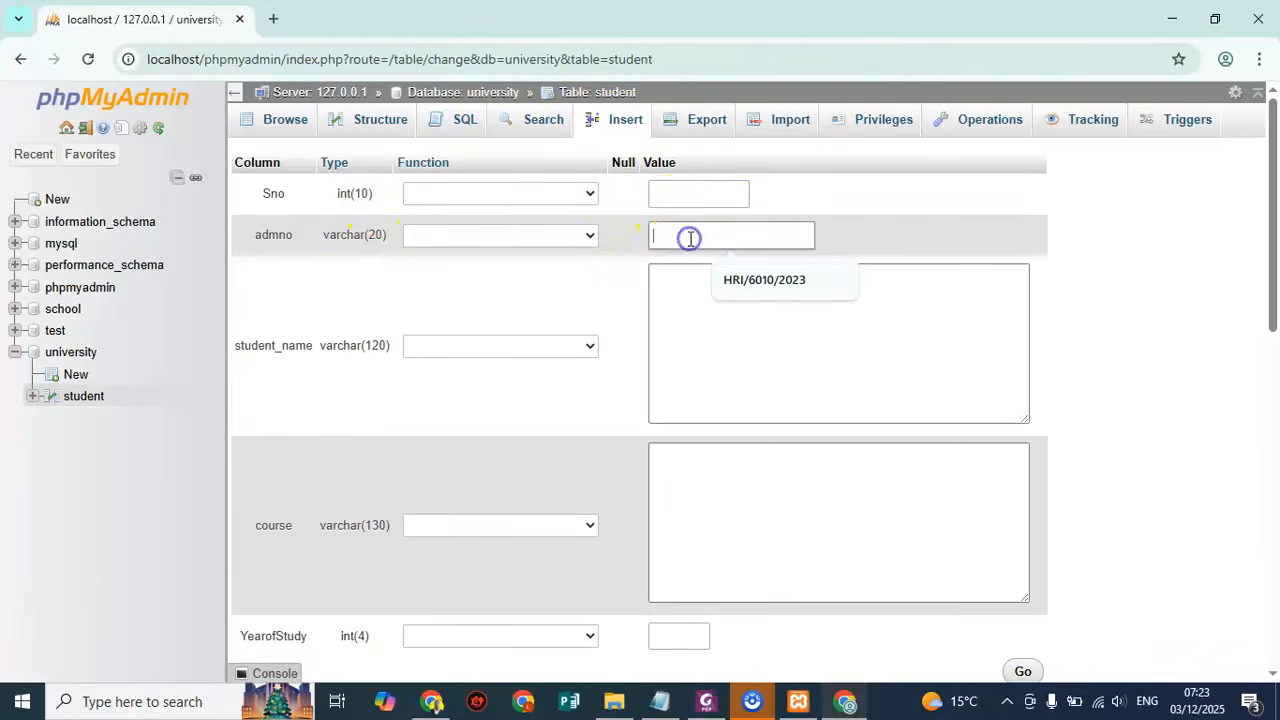
{"action": "left_click", "coordinate": [735, 277]}
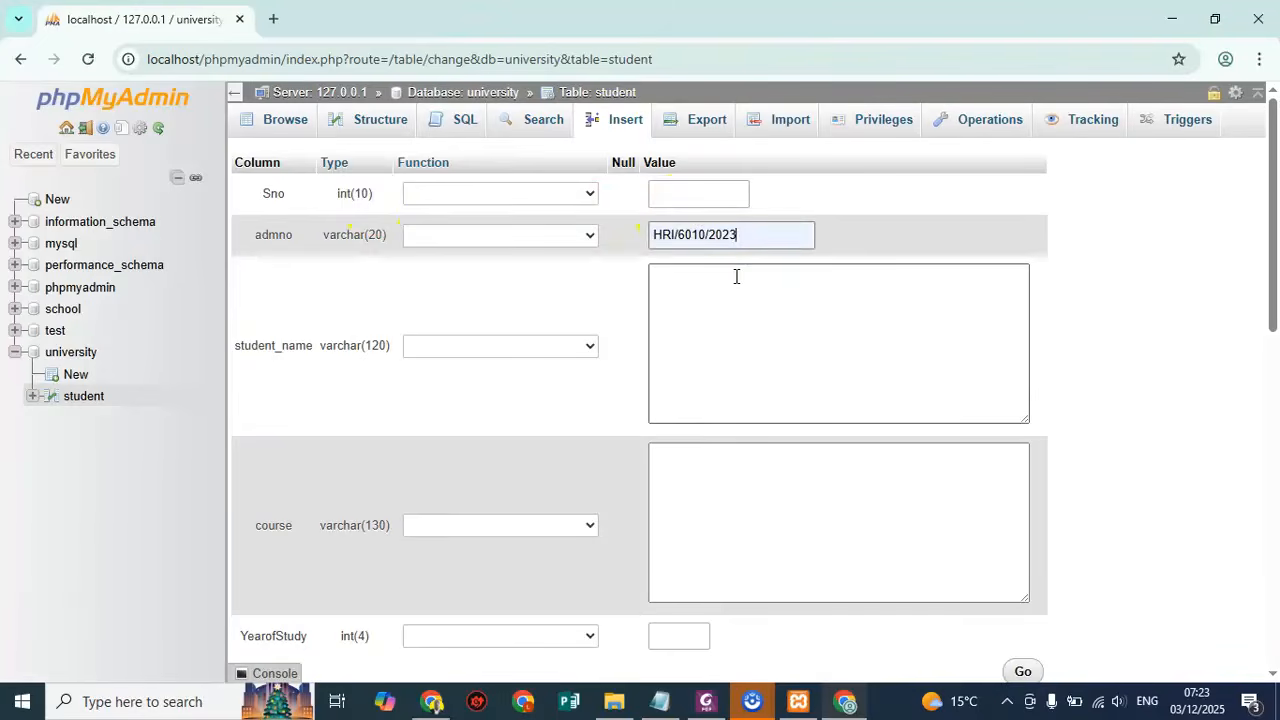
{"action": "left_click", "coordinate": [727, 322]}
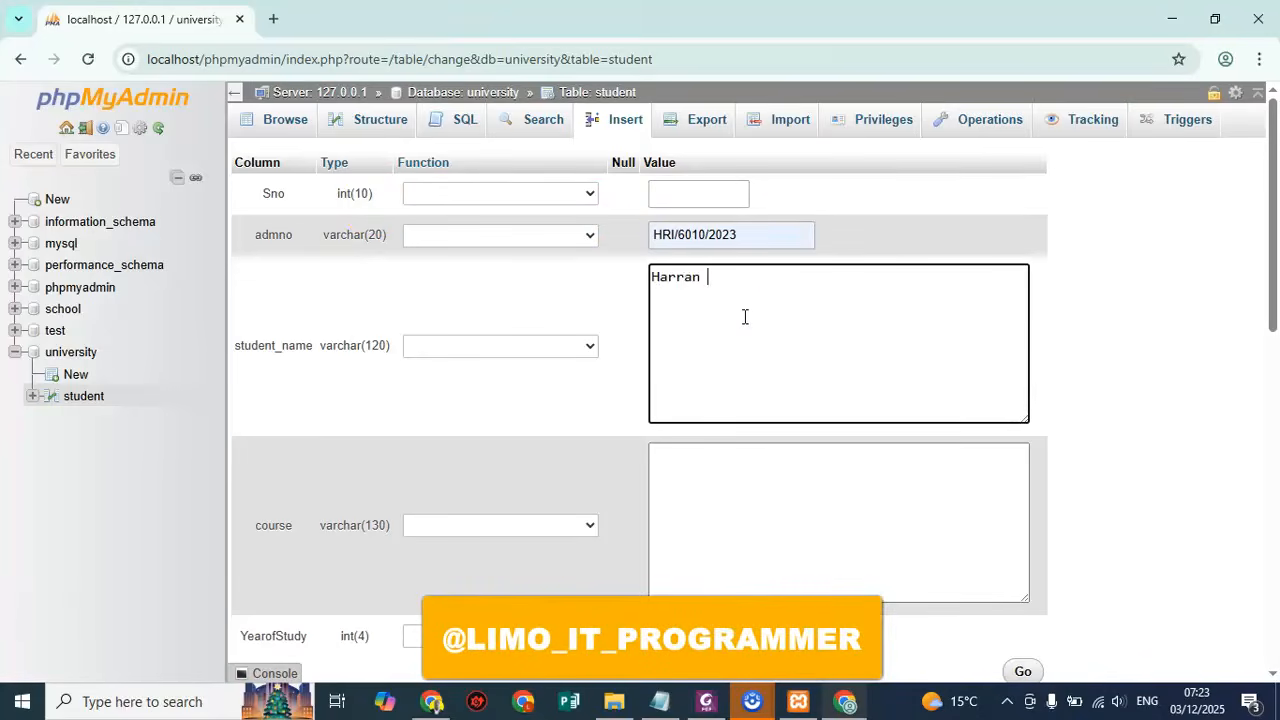
{"action": "type", "text": "Harran HArry"}
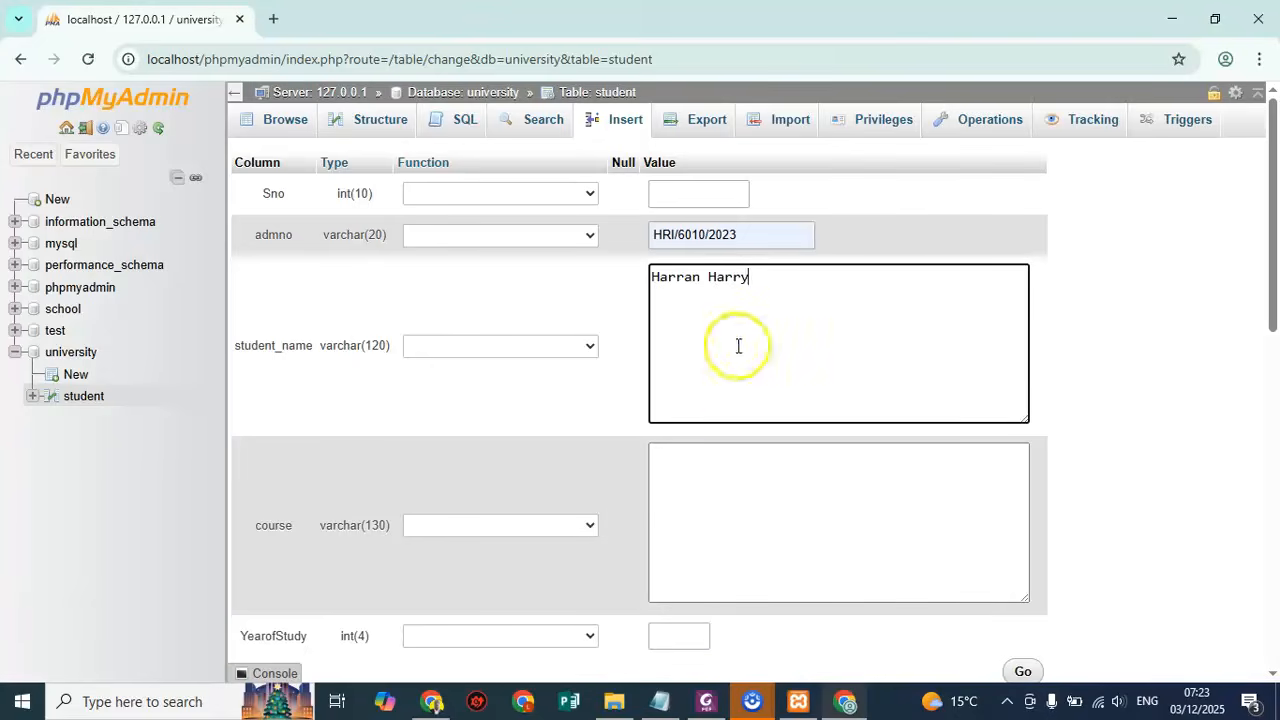
Insert the row with course HRI and year of study 3, and browse the student table's records
{"action": "left_click", "coordinate": [698, 527]}
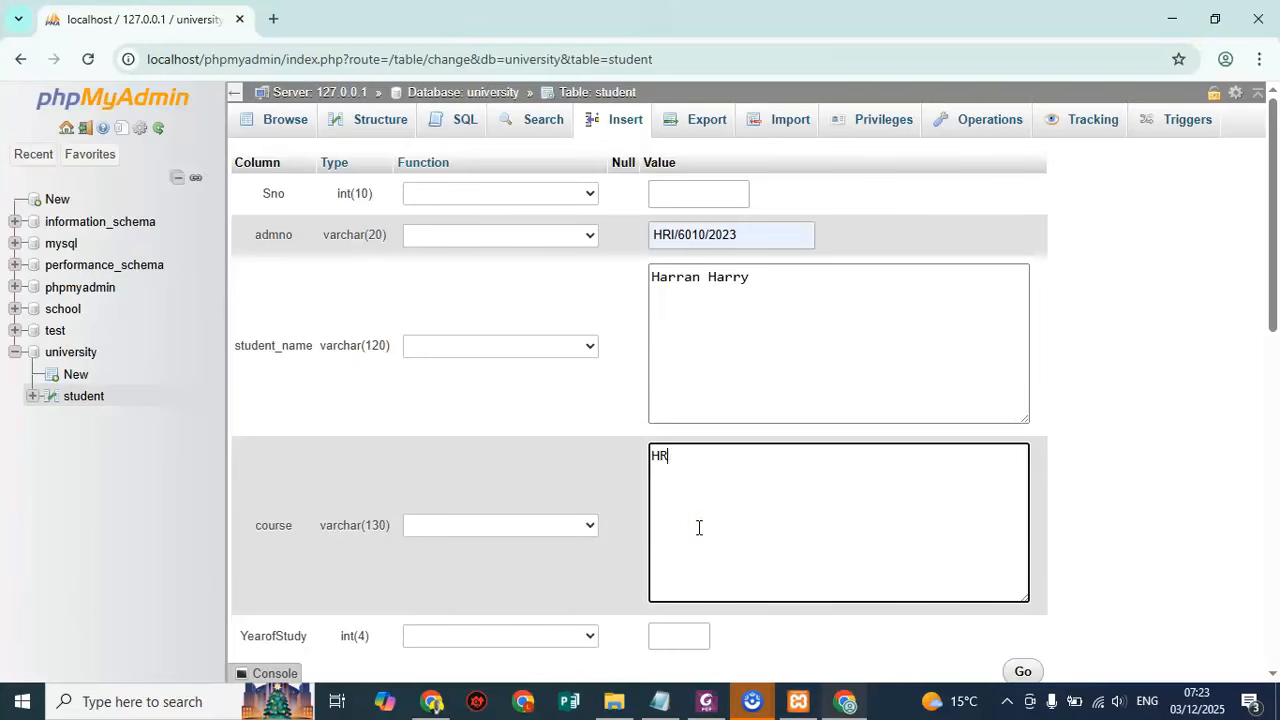
{"action": "scroll", "coordinate": [700, 528], "scroll_direction": "down", "scroll_amount": 3}
{"action": "left_click", "coordinate": [671, 356]}
{"action": "type", "text": "3"}
{"action": "left_click", "coordinate": [688, 400]}
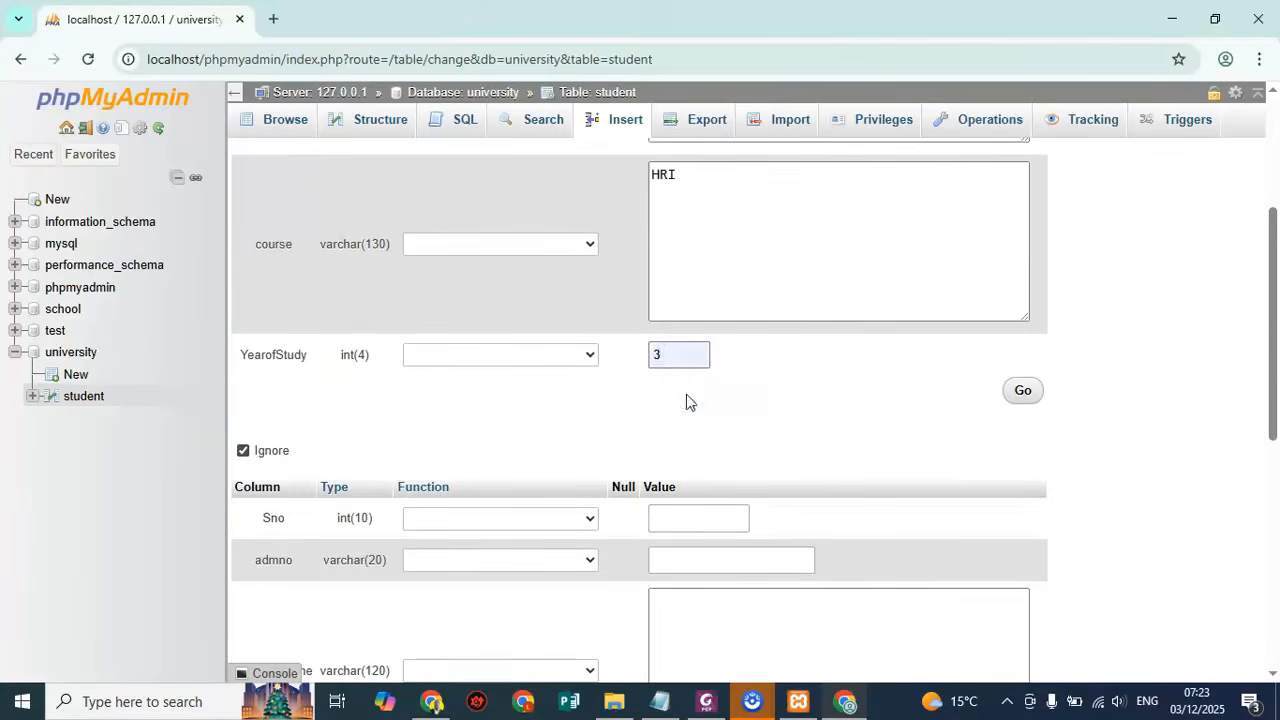
{"action": "left_click", "coordinate": [1030, 392]}
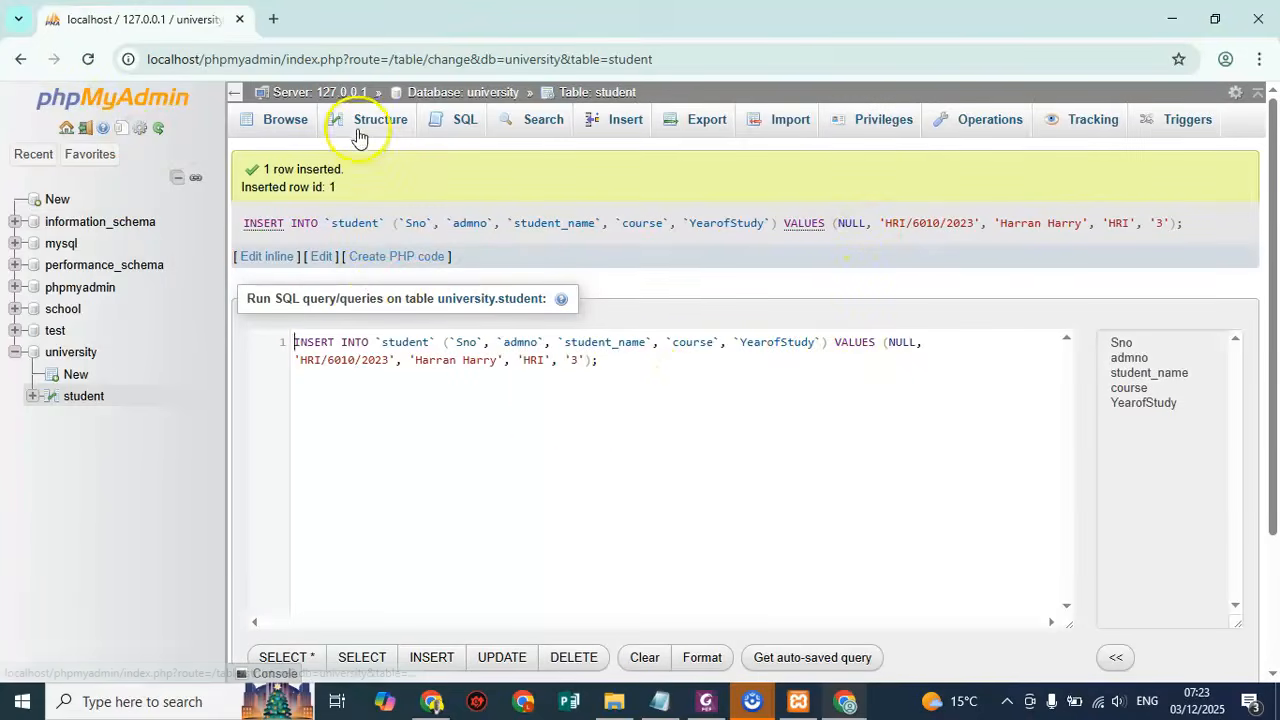
{"action": "left_click", "coordinate": [285, 131]}
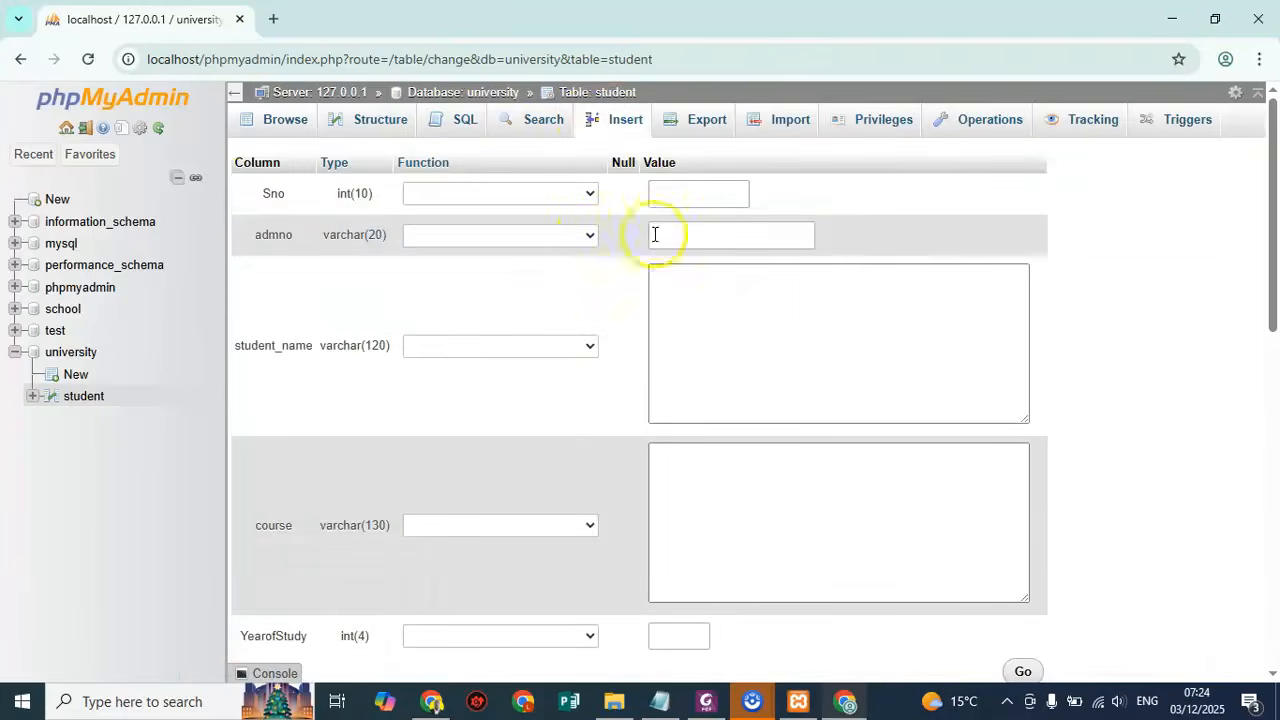
{"action": "left_click", "coordinate": [708, 236]}
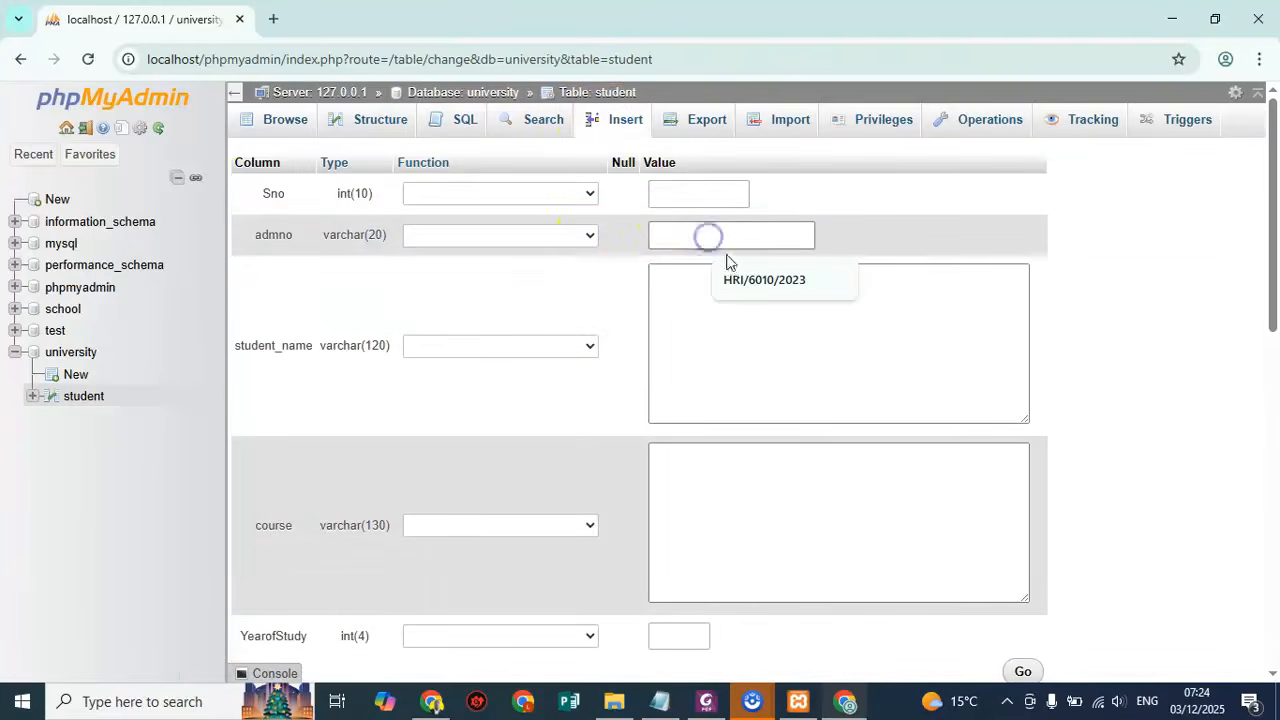
{"action": "left_click", "coordinate": [731, 279]}
{"action": "left_click", "coordinate": [705, 234]}
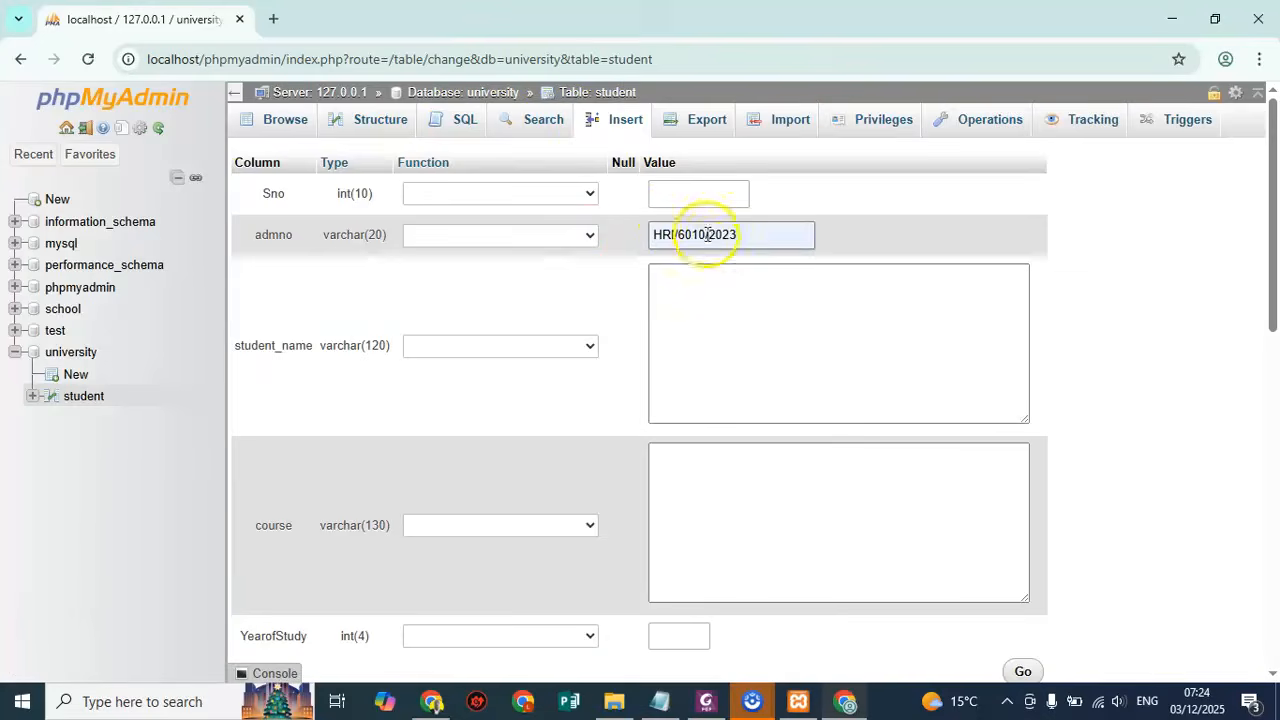
{"action": "key", "text": "BackSpace"}
{"action": "key", "text": "BackSpace"}
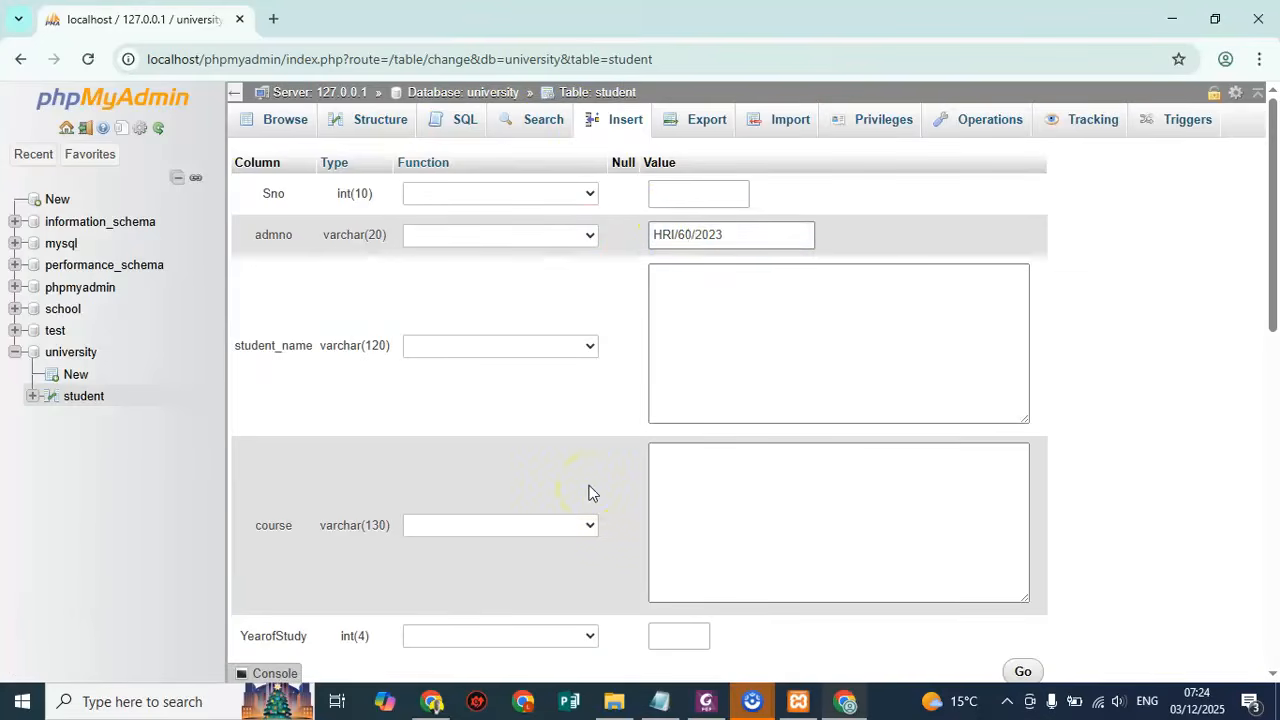
{"action": "type", "text": "20"}
{"action": "left_click", "coordinate": [746, 347]}
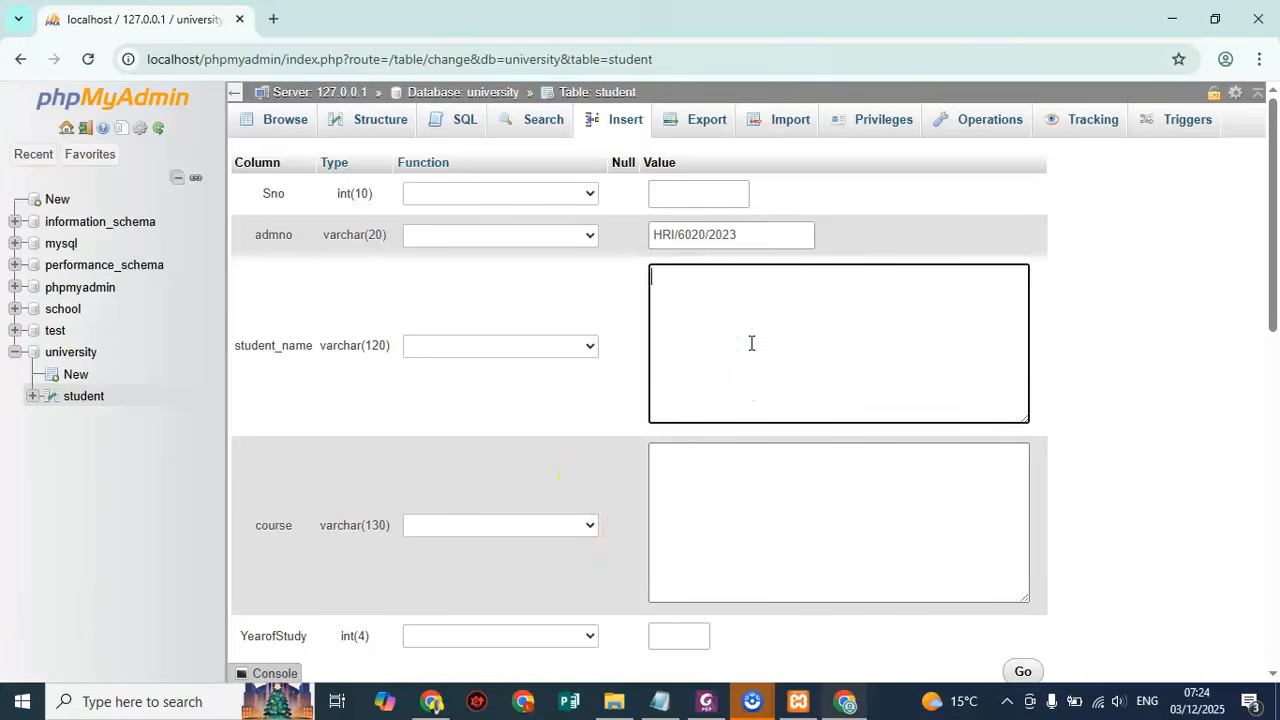
{"action": "left_click_drag", "start_coordinate": [748, 240], "coordinate": [566, 218]}
{"action": "key", "text": "BackSpace"}
Replace the new row's admission number with the first student's existing one, and fill in the new student's full name
{"action": "left_click", "coordinate": [680, 232]}
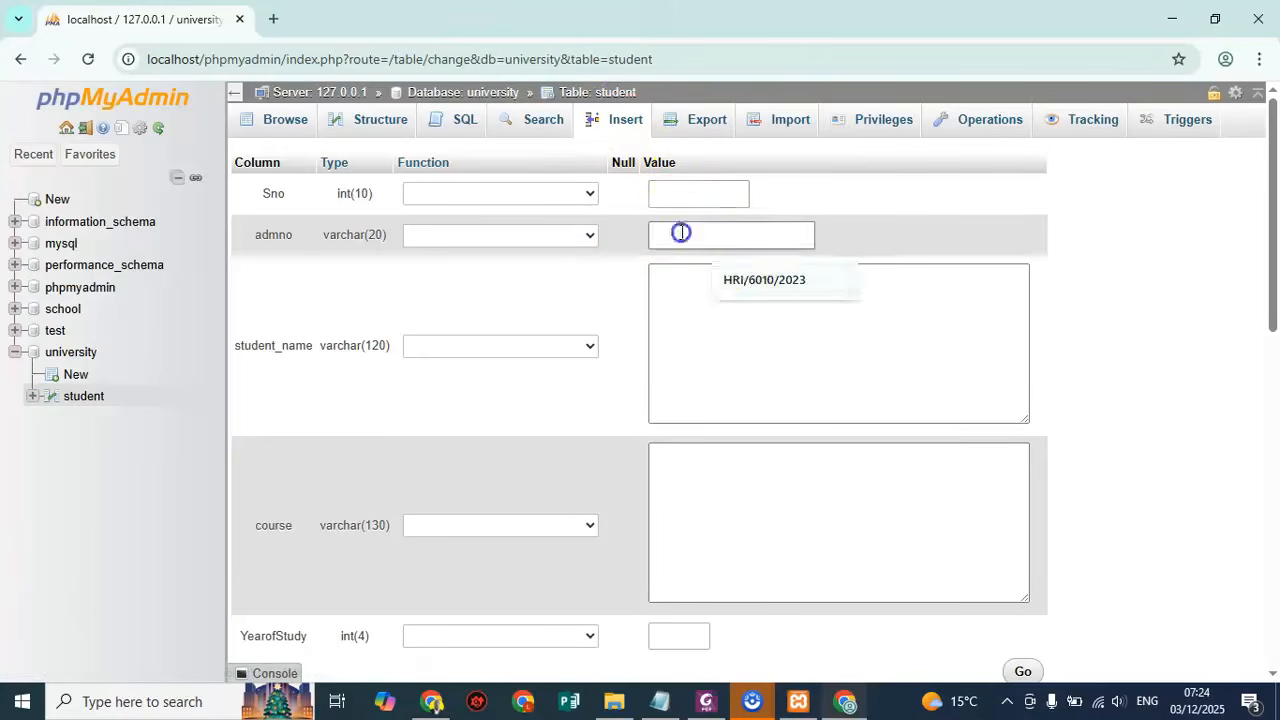
{"action": "left_click", "coordinate": [737, 284]}
{"action": "left_click", "coordinate": [700, 310]}
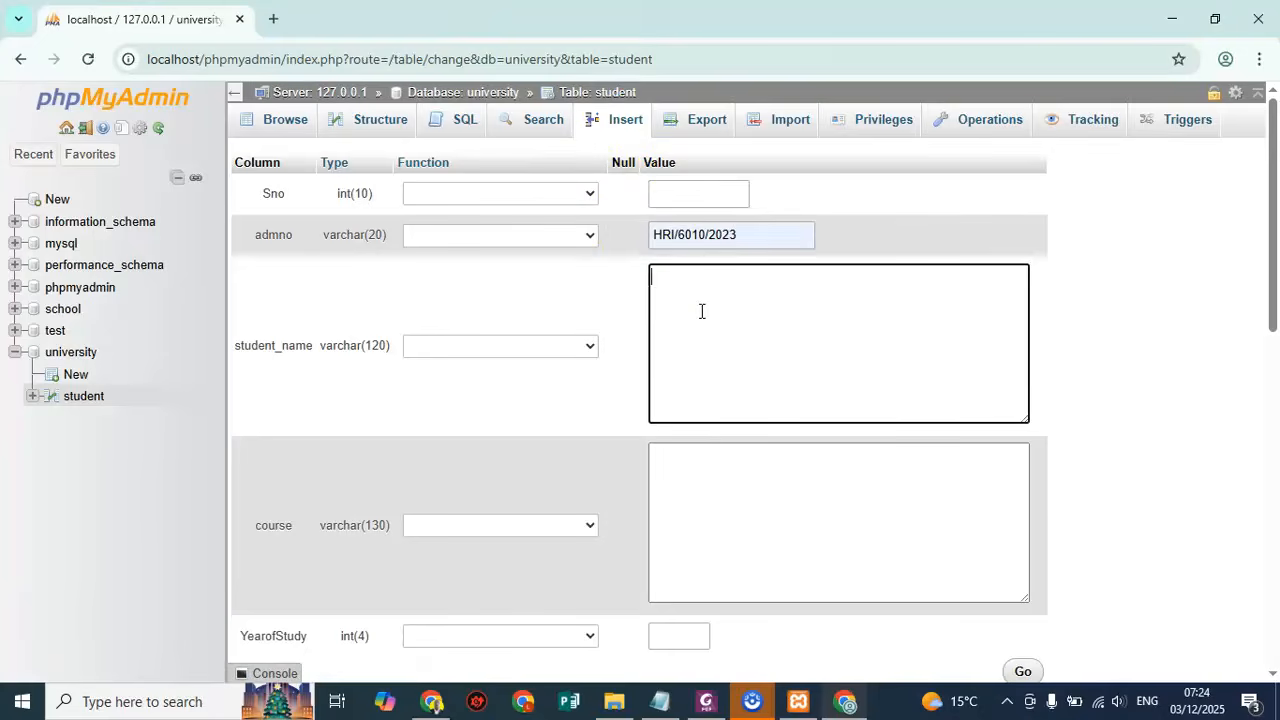
{"action": "type", "text": "Domnic Kimani"}
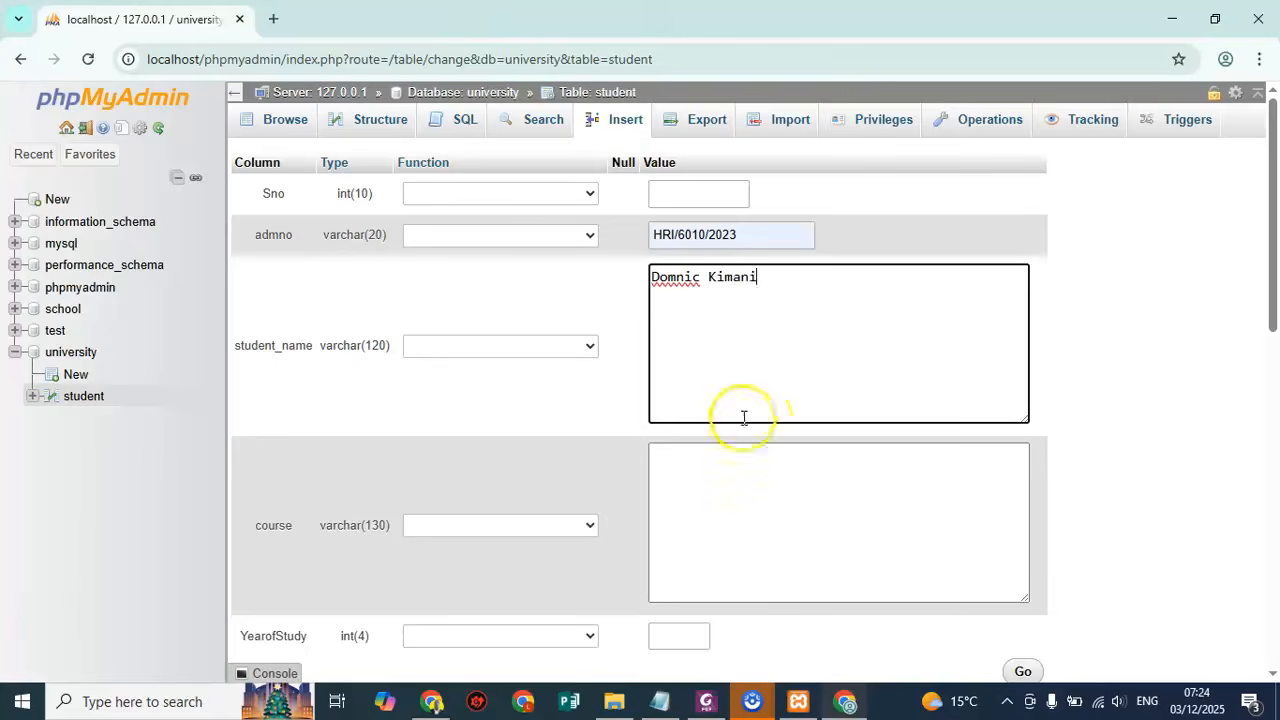
Fill in course HRI and year of study 3, try to insert the row, and review the submitted SQL query
{"action": "scroll", "coordinate": [766, 426], "scroll_direction": "down", "scroll_amount": 2}
{"action": "left_click", "coordinate": [791, 337]}
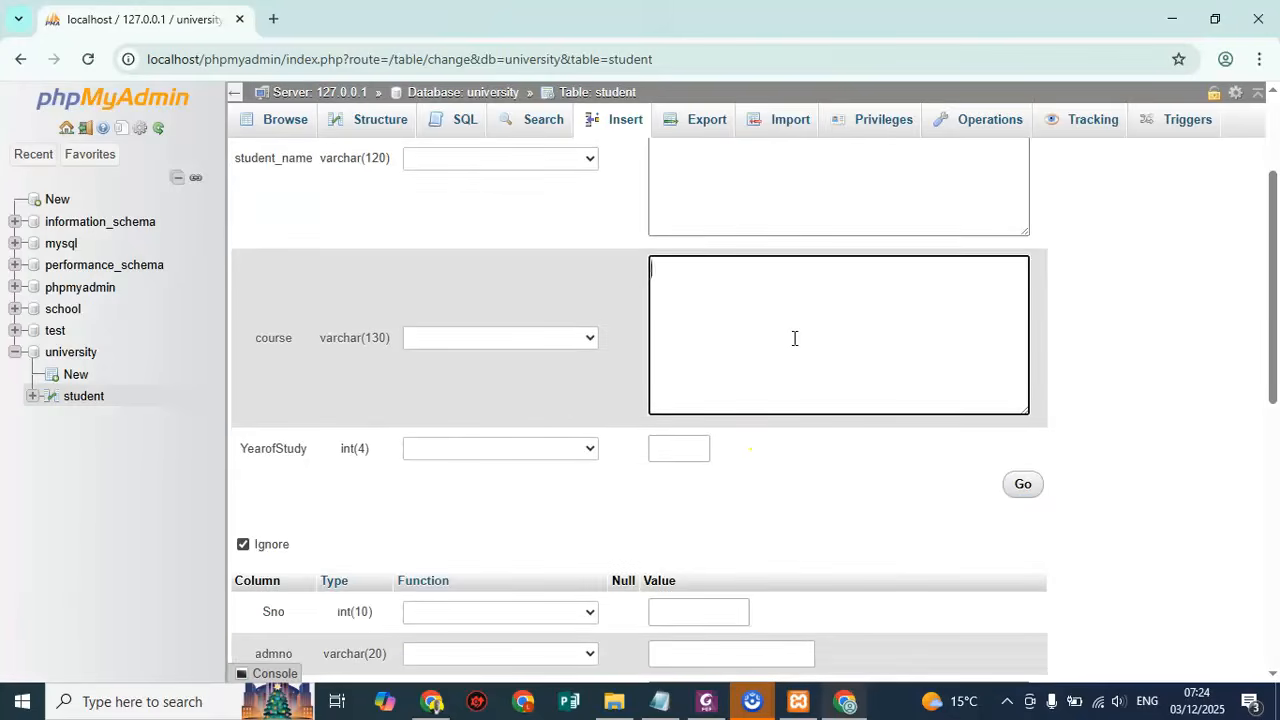
{"action": "type", "text": "HRI"}
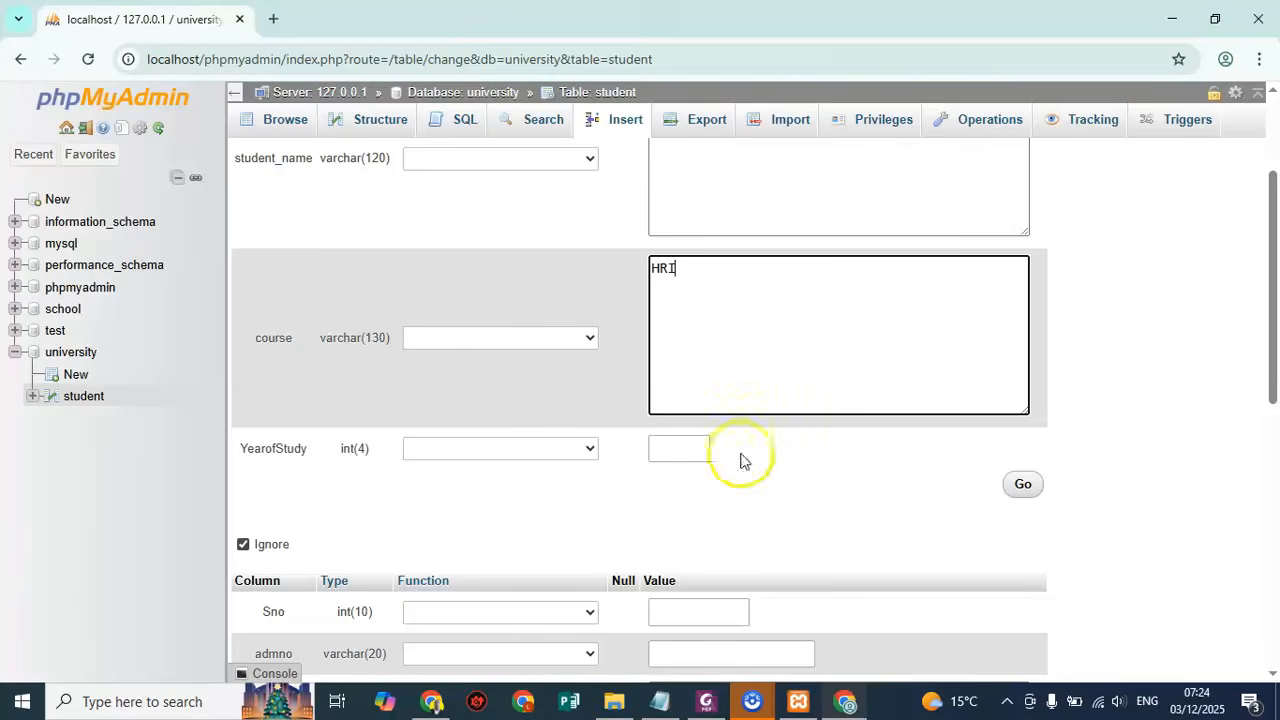
{"action": "left_click", "coordinate": [684, 450]}
{"action": "left_click", "coordinate": [692, 492]}
{"action": "left_click", "coordinate": [1023, 486]}
{"action": "scroll", "coordinate": [982, 463], "scroll_direction": "down", "scroll_amount": 5}
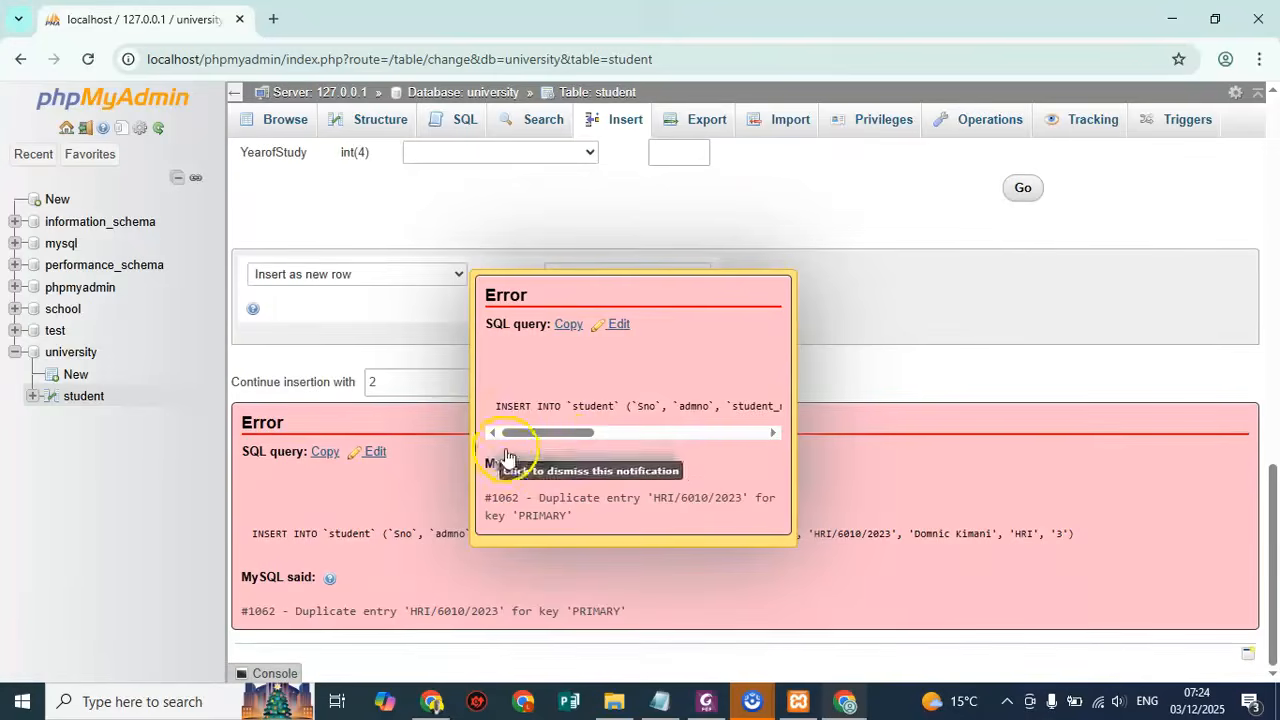
{"action": "left_click_drag", "start_coordinate": [530, 433], "coordinate": [737, 431]}
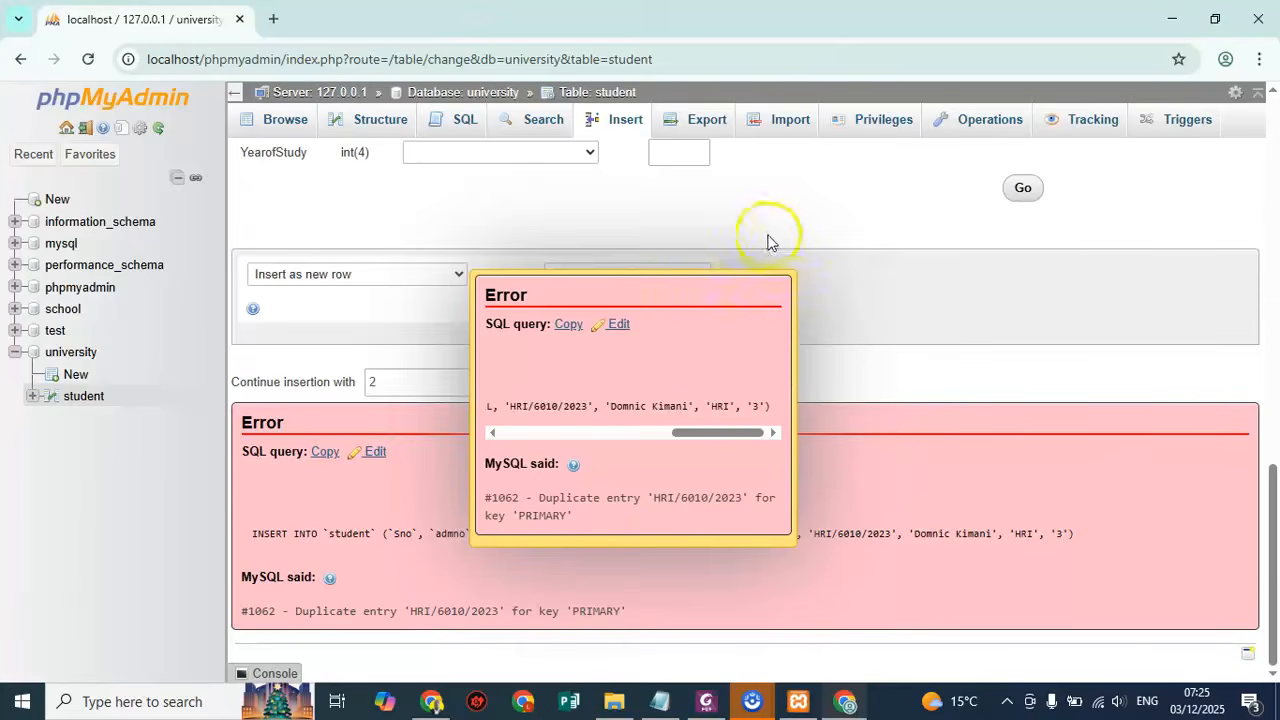
Change the row's admission number to a unique one, insert the row, and browse the student table's records
{"action": "scroll", "coordinate": [780, 225], "scroll_direction": "up", "scroll_amount": 3}
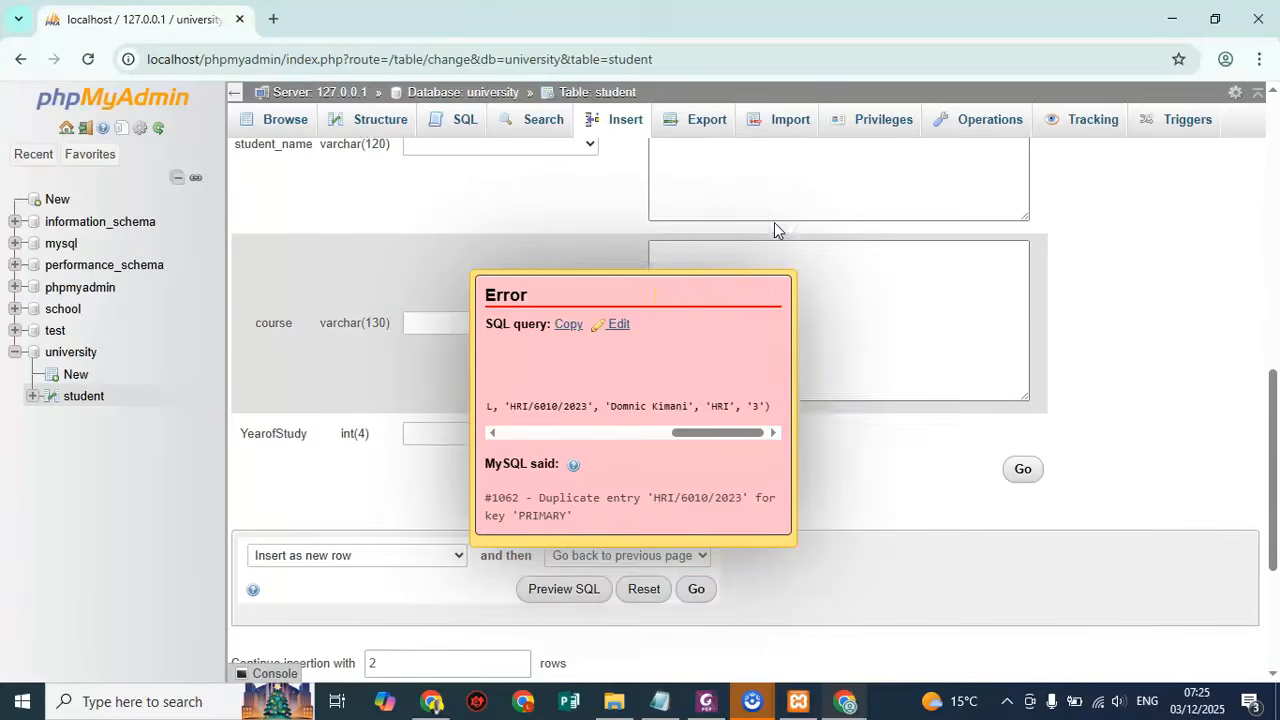
{"action": "scroll", "coordinate": [700, 249], "scroll_direction": "up", "scroll_amount": 2}
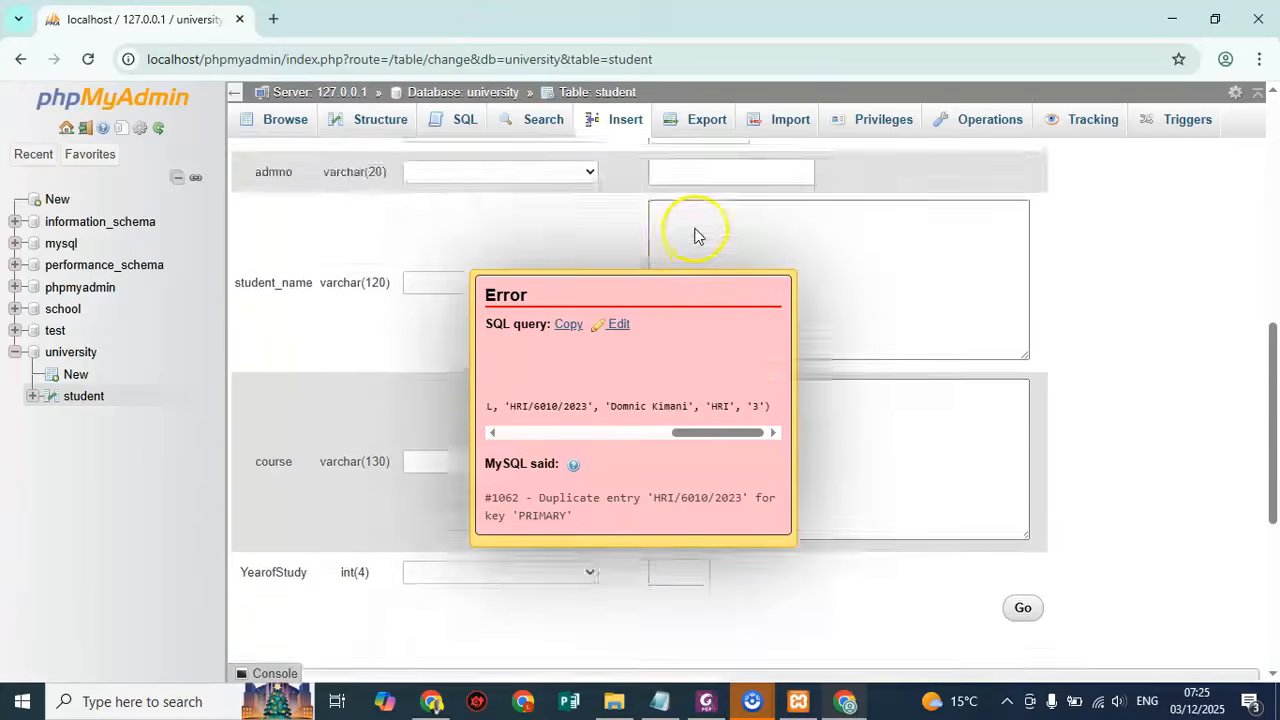
{"action": "scroll", "coordinate": [696, 226], "scroll_direction": "up", "scroll_amount": 7}
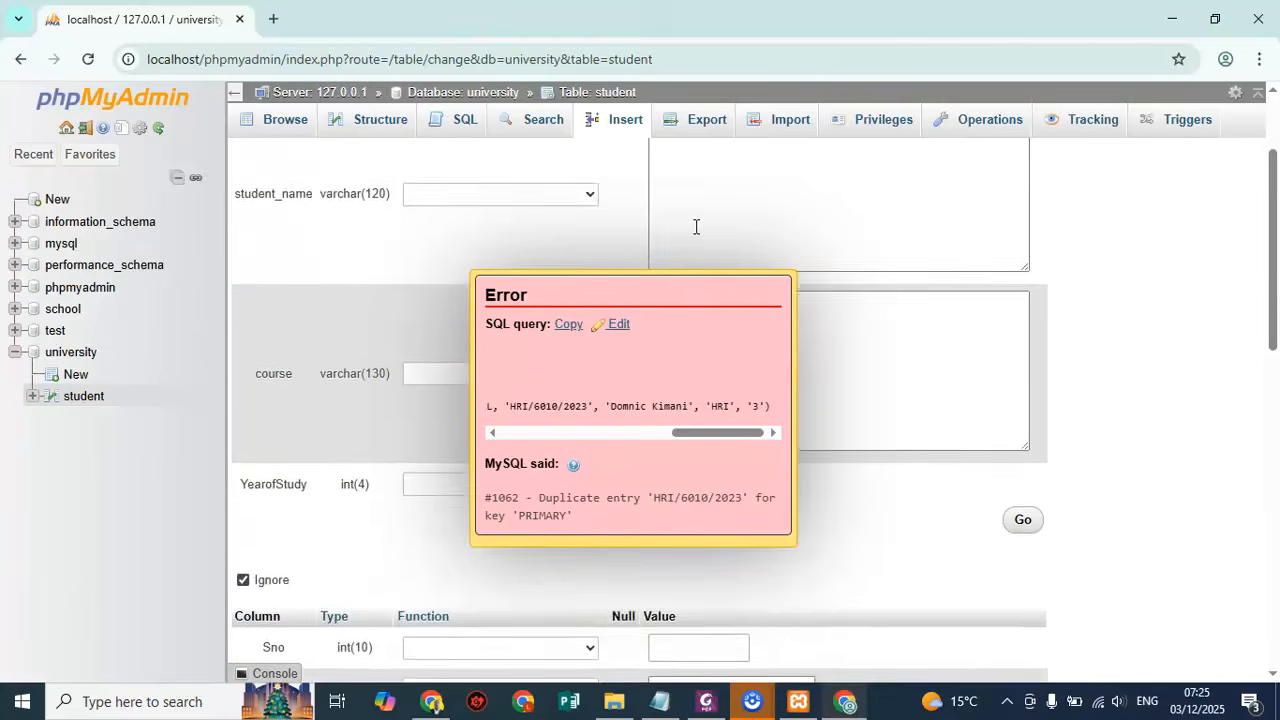
{"action": "left_click", "coordinate": [694, 176]}
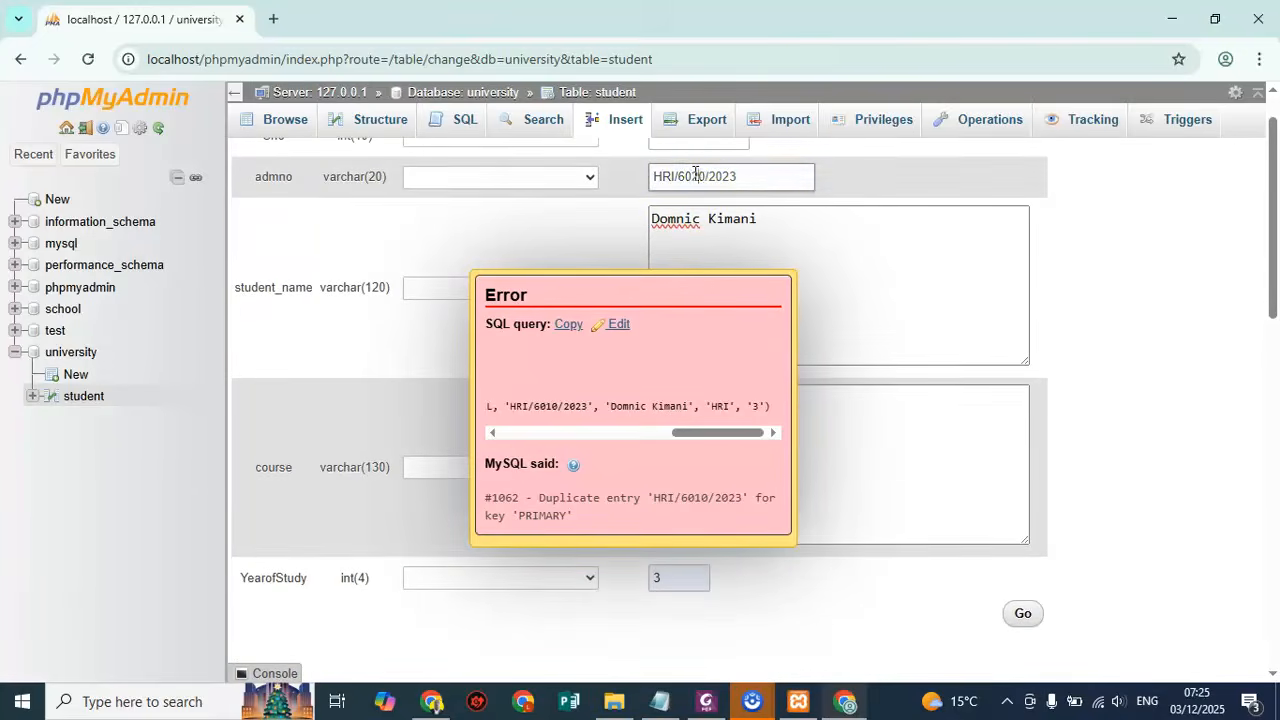
{"action": "key", "text": "Delete"}
{"action": "type", "text": "2"}
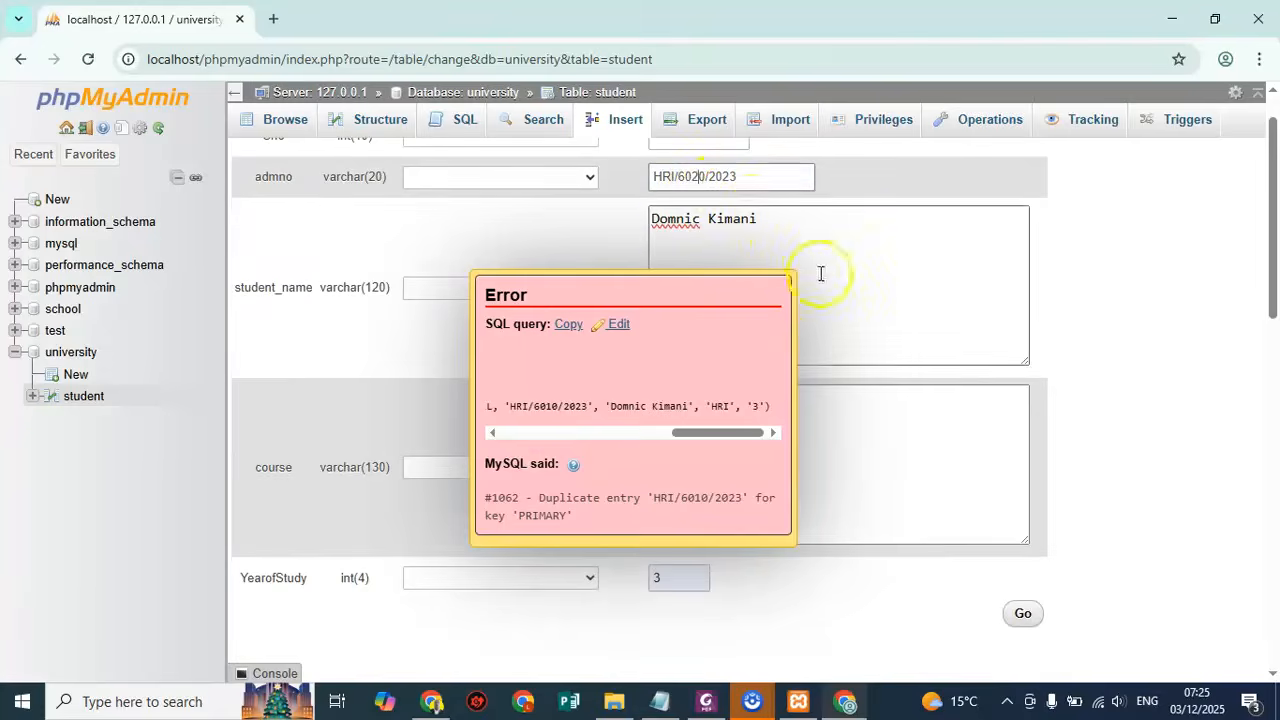
{"action": "left_click", "coordinate": [1029, 622]}
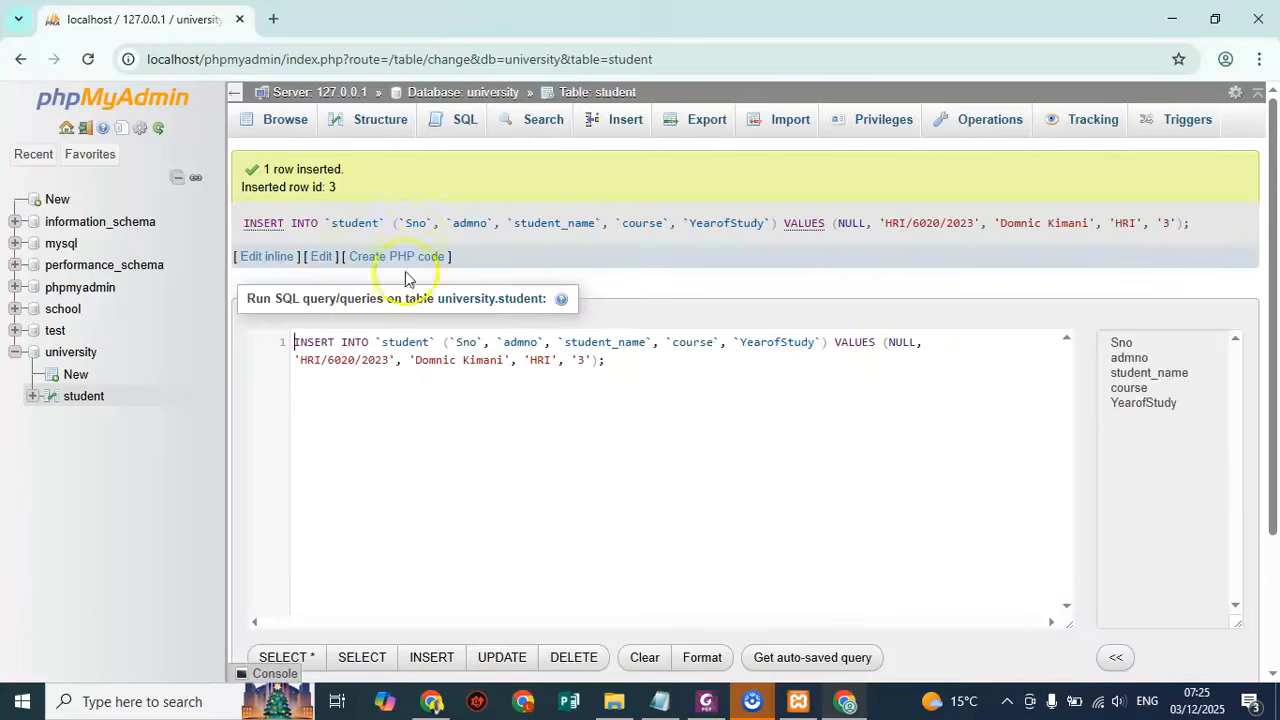
{"action": "left_click", "coordinate": [294, 124]}
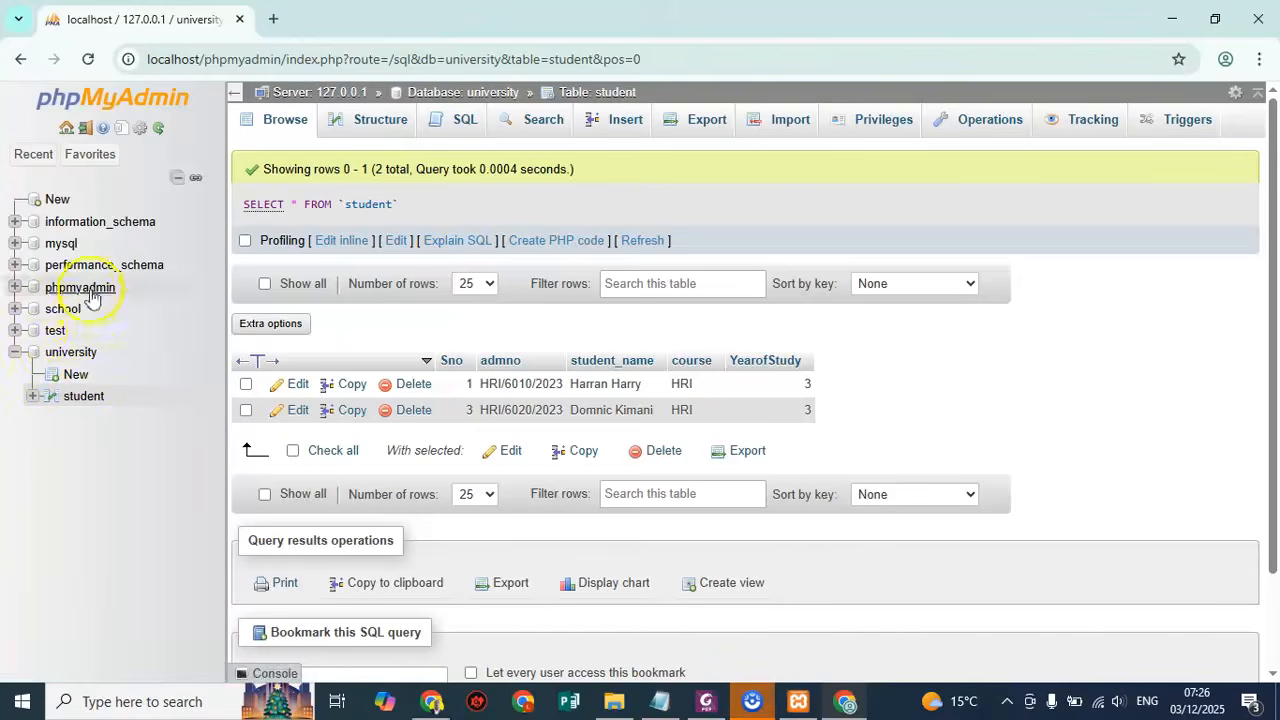
Expand the school database in the navigation tree to compare its tables with those of the university database
{"action": "left_click", "coordinate": [14, 311]}
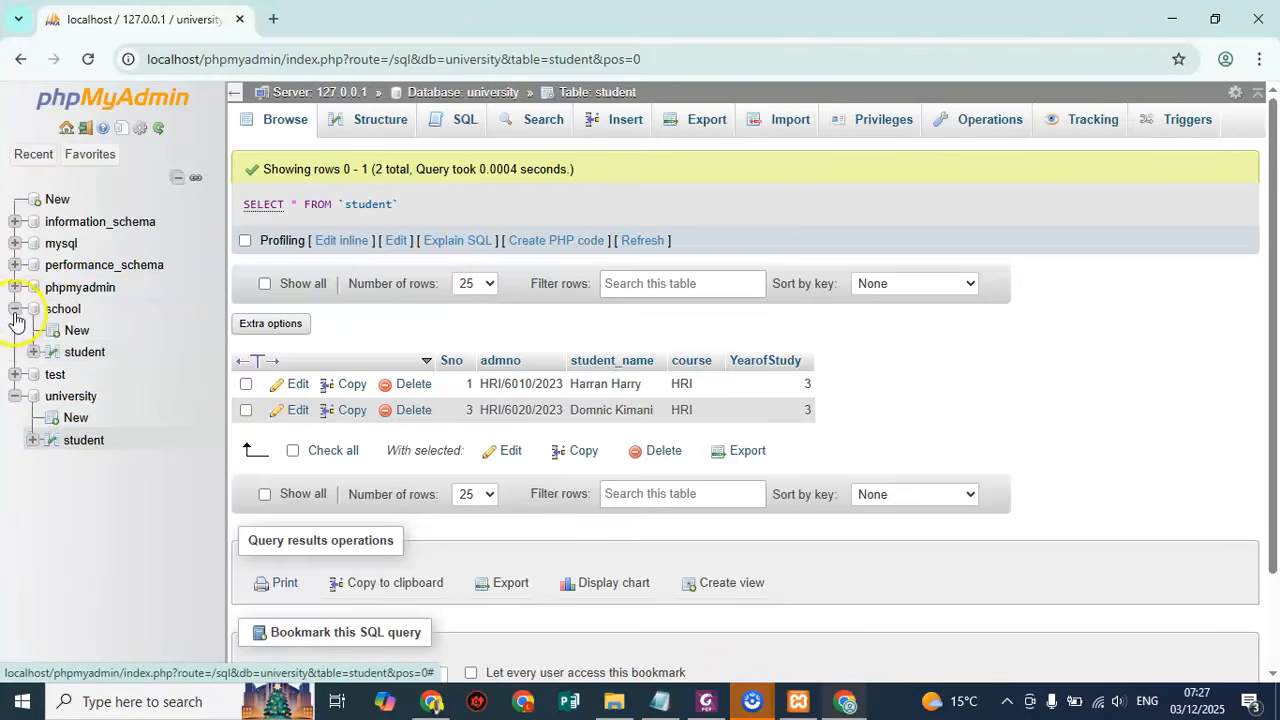
{"action": "left_click", "coordinate": [14, 311]}
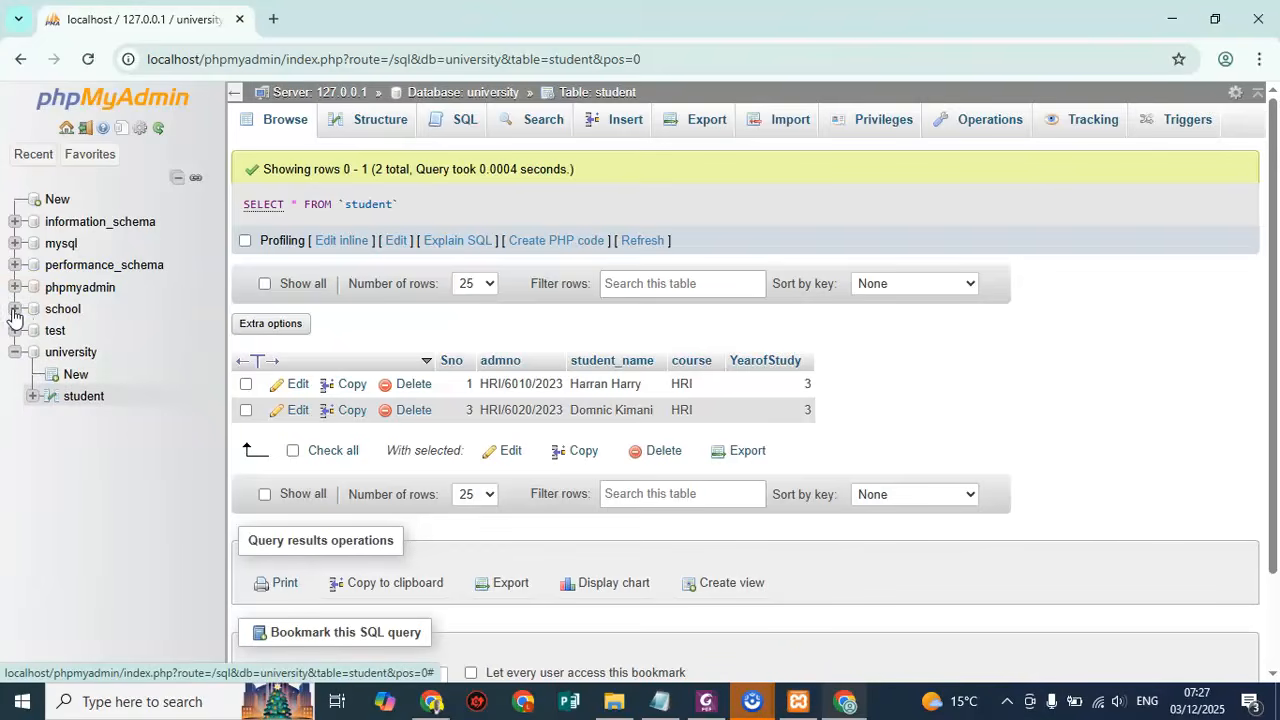
{"action": "left_click", "coordinate": [14, 310]}
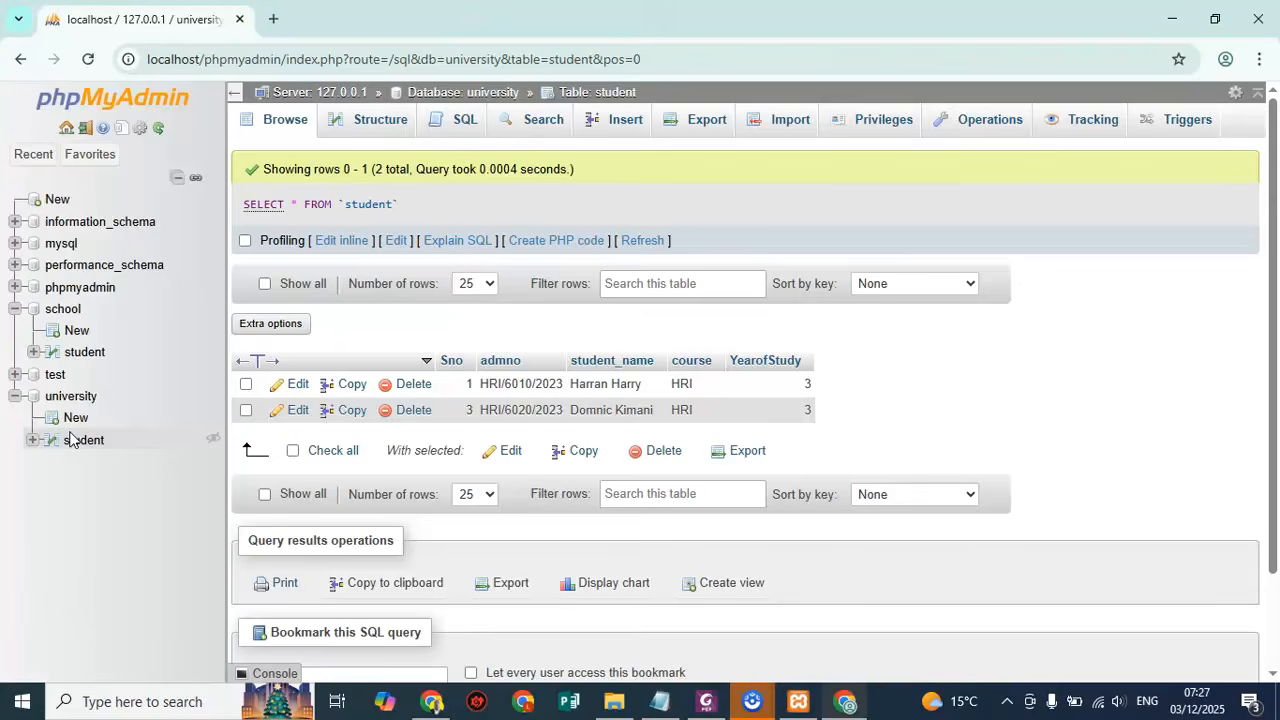
{"action": "left_click", "coordinate": [244, 385]}
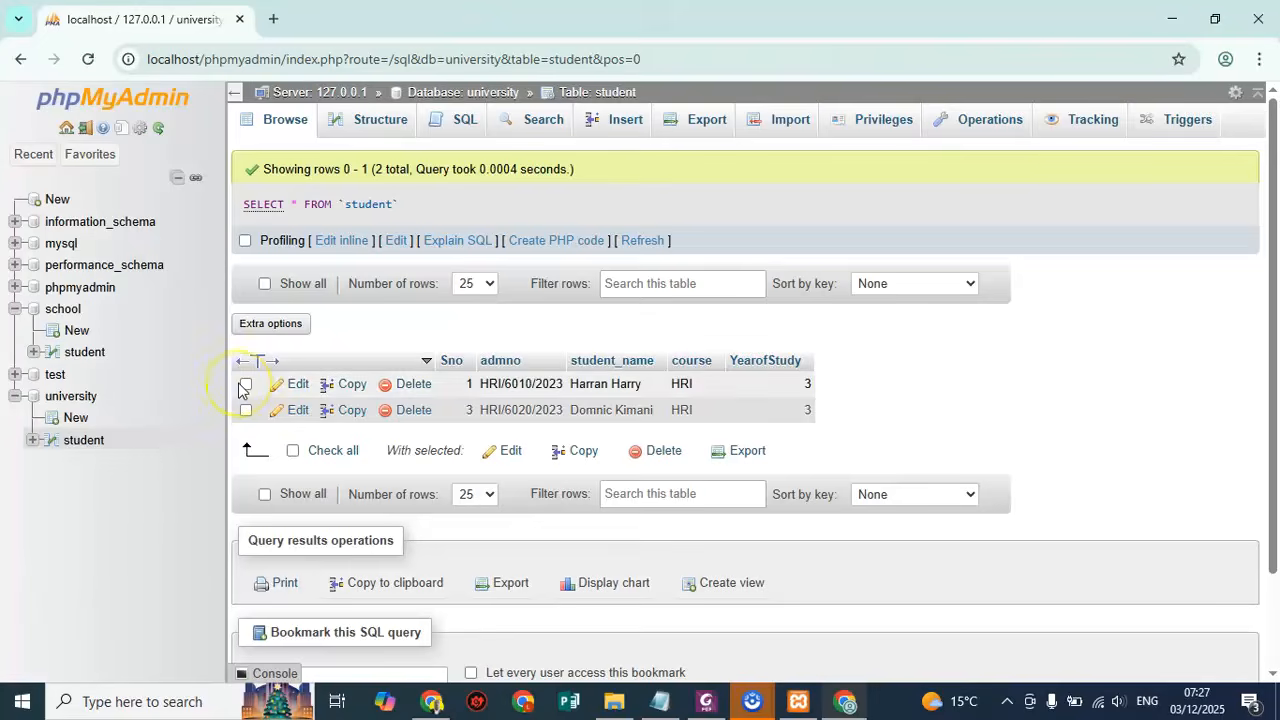